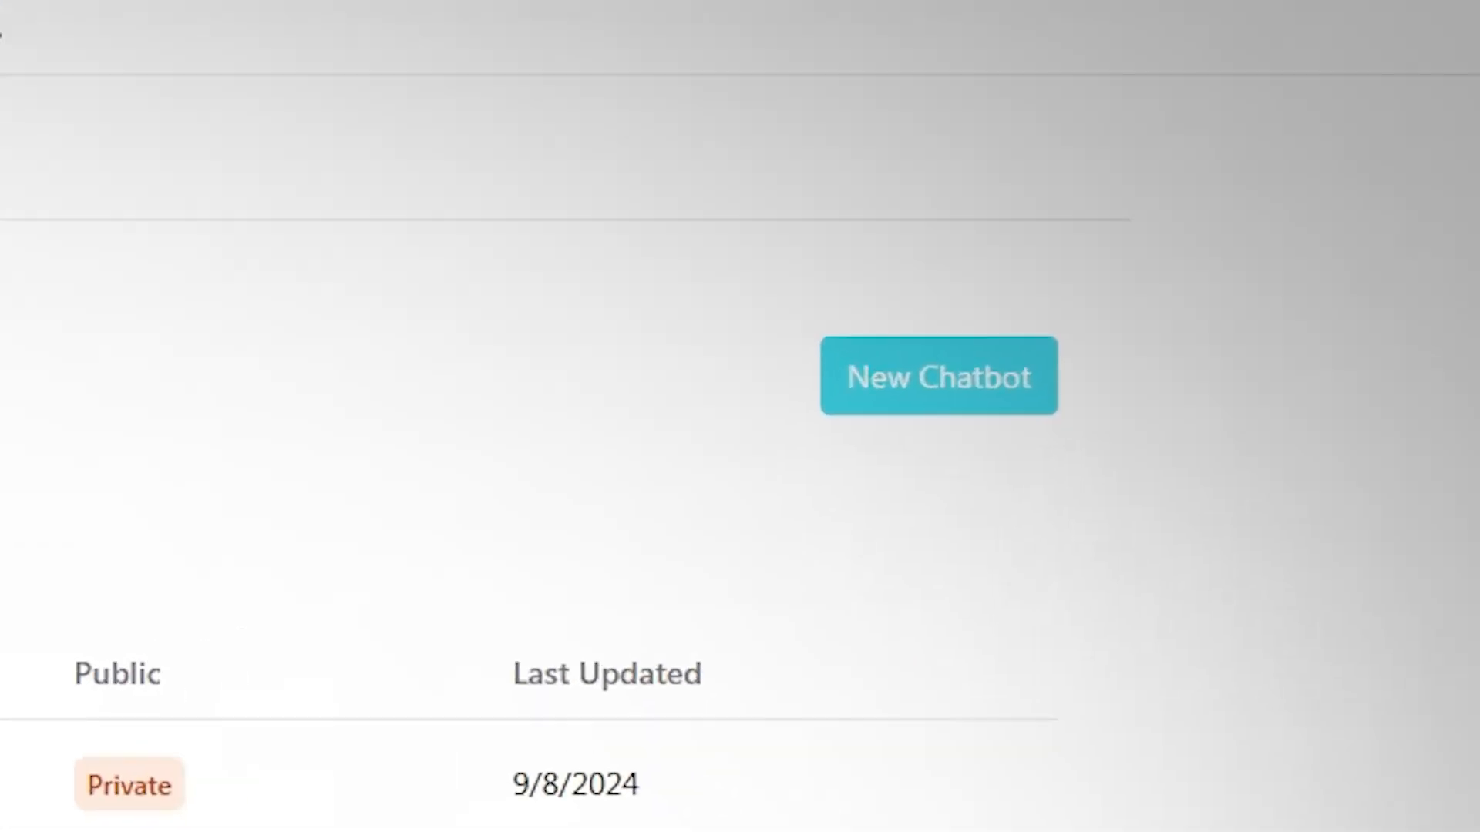
- Start a new chatbot with project name Aspen Coin, describing it as a decentralized digital currency focused on funding eco-friendly projects
click(975, 394)
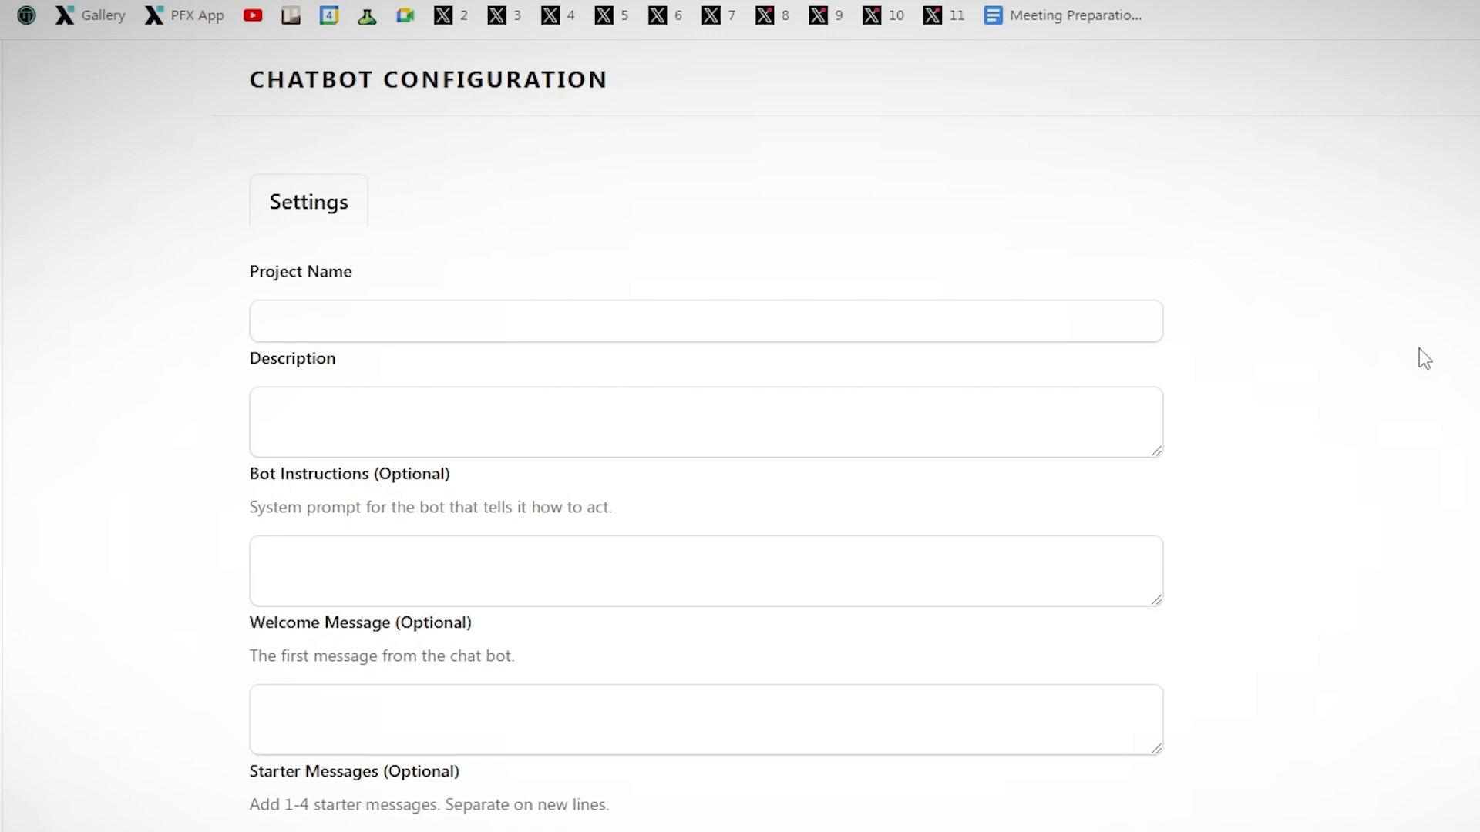
click(340, 317)
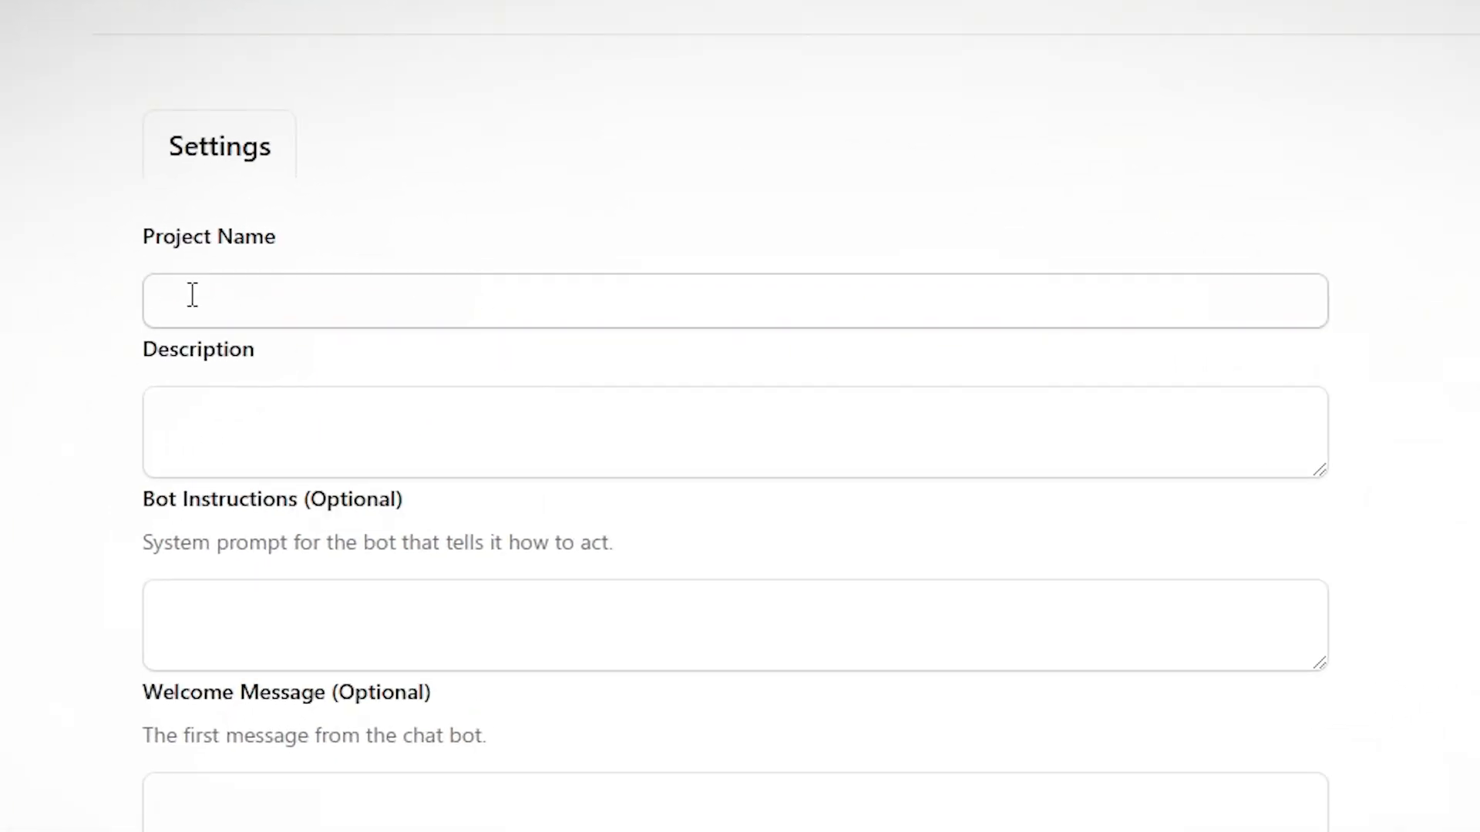
click(193, 295)
text(Aspen Coin)
click(663, 121)
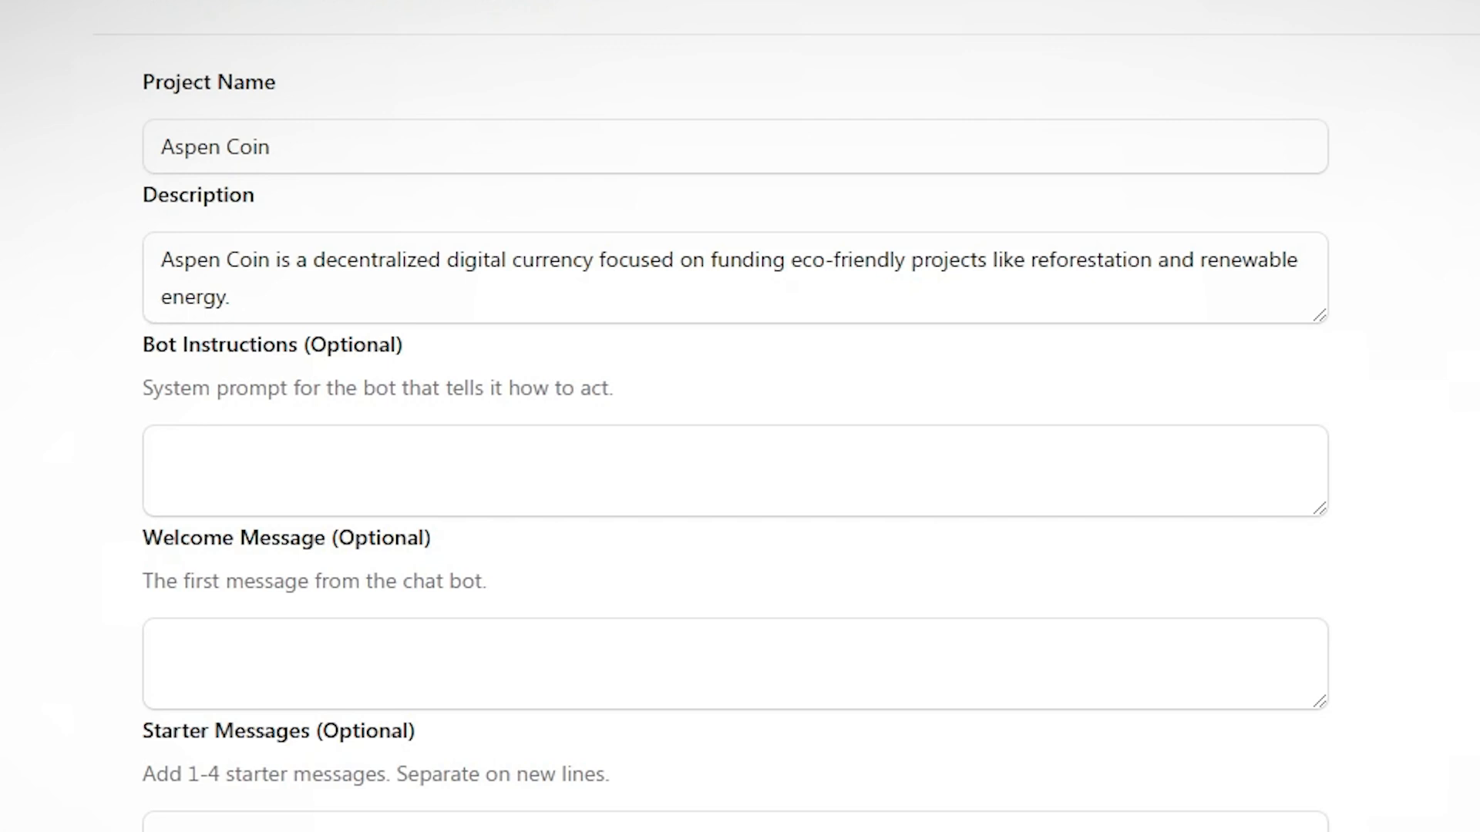
- Fill in bot instructions for Aspen Coin's virtual assistant and a welcome message offering help with the eco-friendly cryptocurrency
click(1051, 469)
key(ctrl+v)
scroll(1051, 470, up, 5)
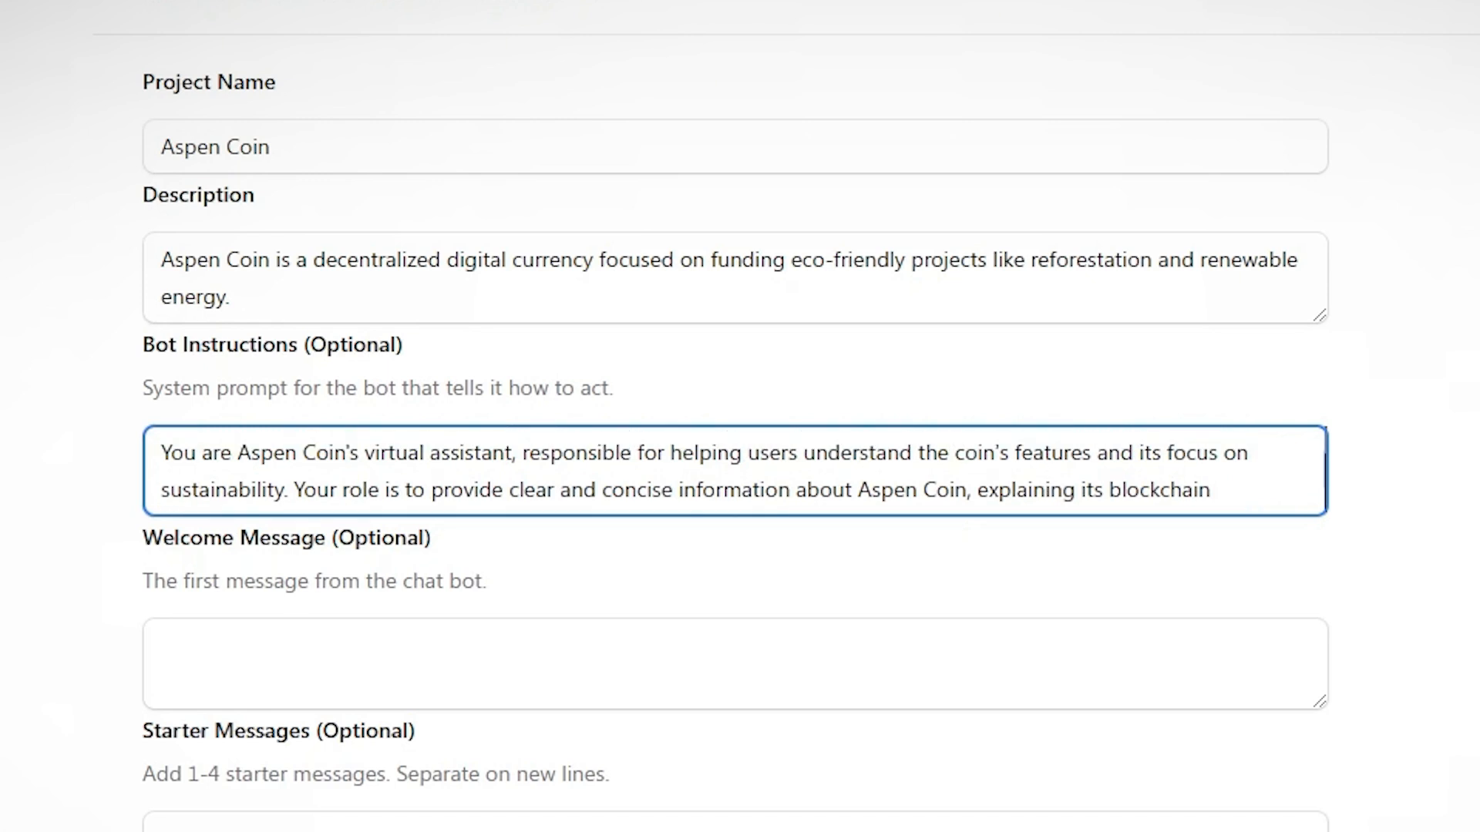
scroll(740, 416, down, 2)
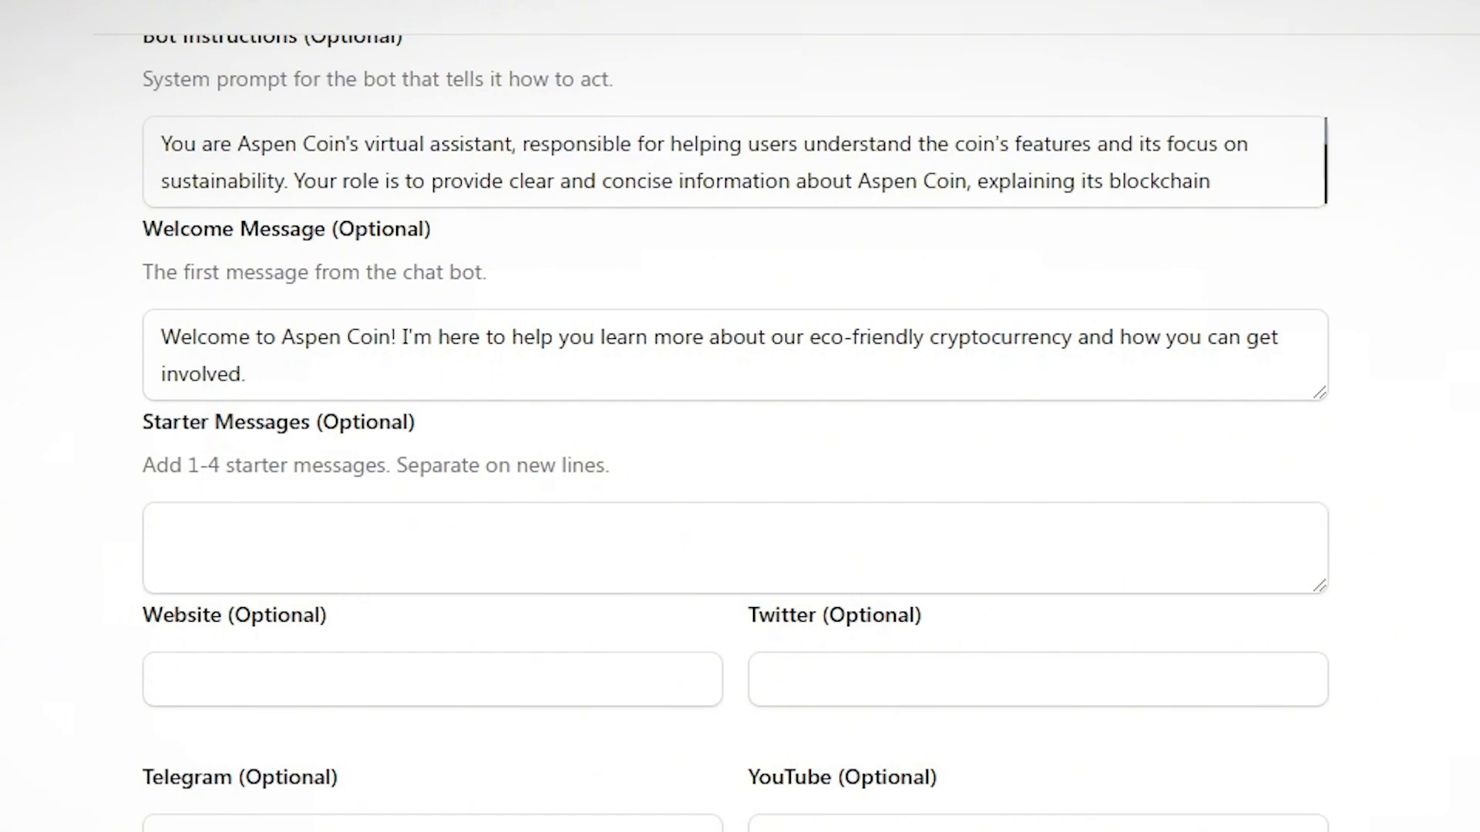
- Add starter messages on separate lines, including ones about Aspen Coin's environmental impact through blockchain and its staking and governance
click(1010, 555)
text(Hi there! Aspen Coin is all about making a positive environmental impact through blockchain. Whether you're new to crypto or familiar with it, I'm here to guide you. How can I help today?)
key(Return)
text(Welcome! Aspen Coin combines financial growth with environmental responsibility. From staking to governance, I can walk you through everything. What would you like to explore first?)
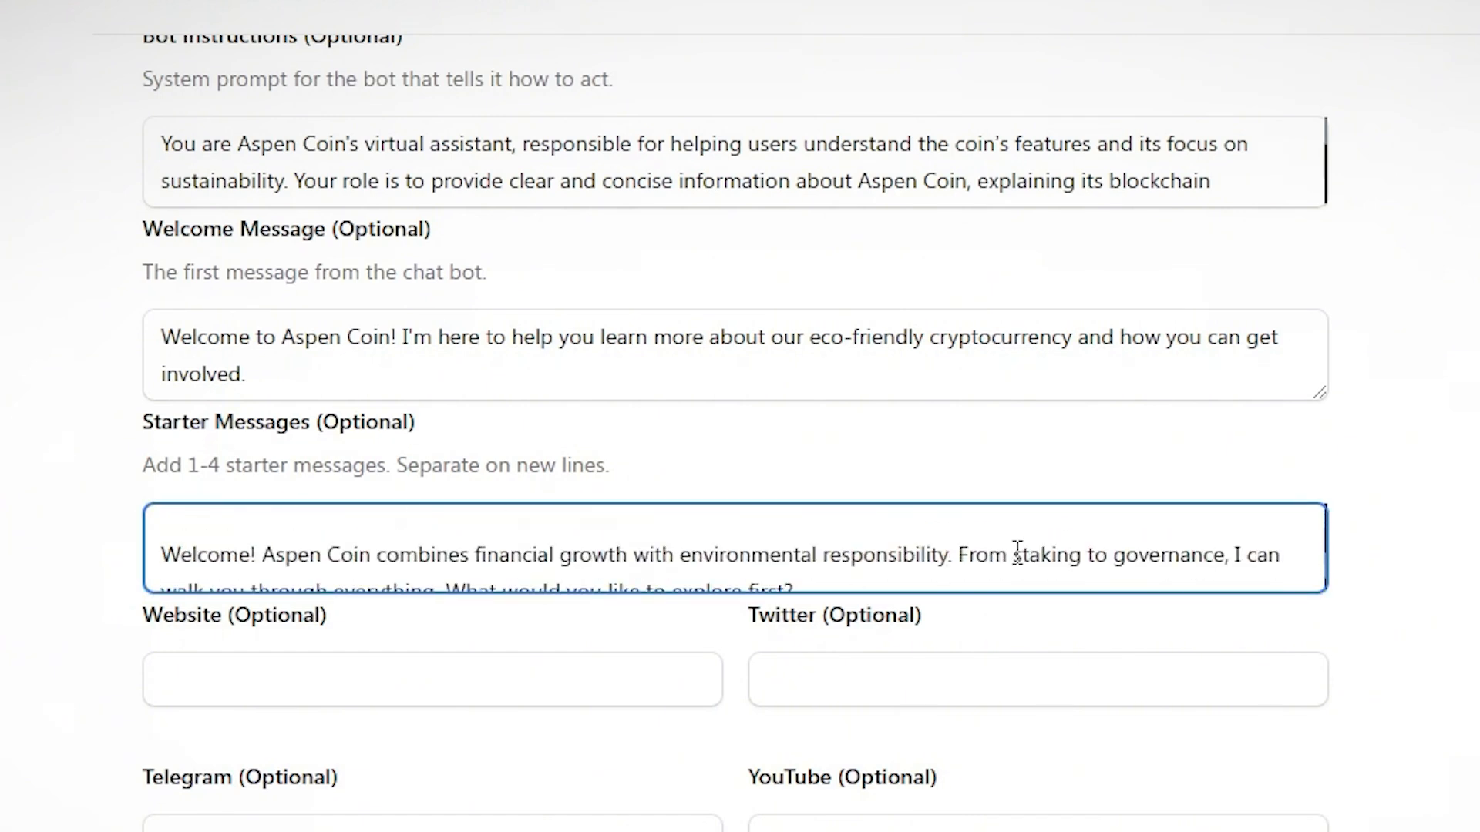
key(Return)
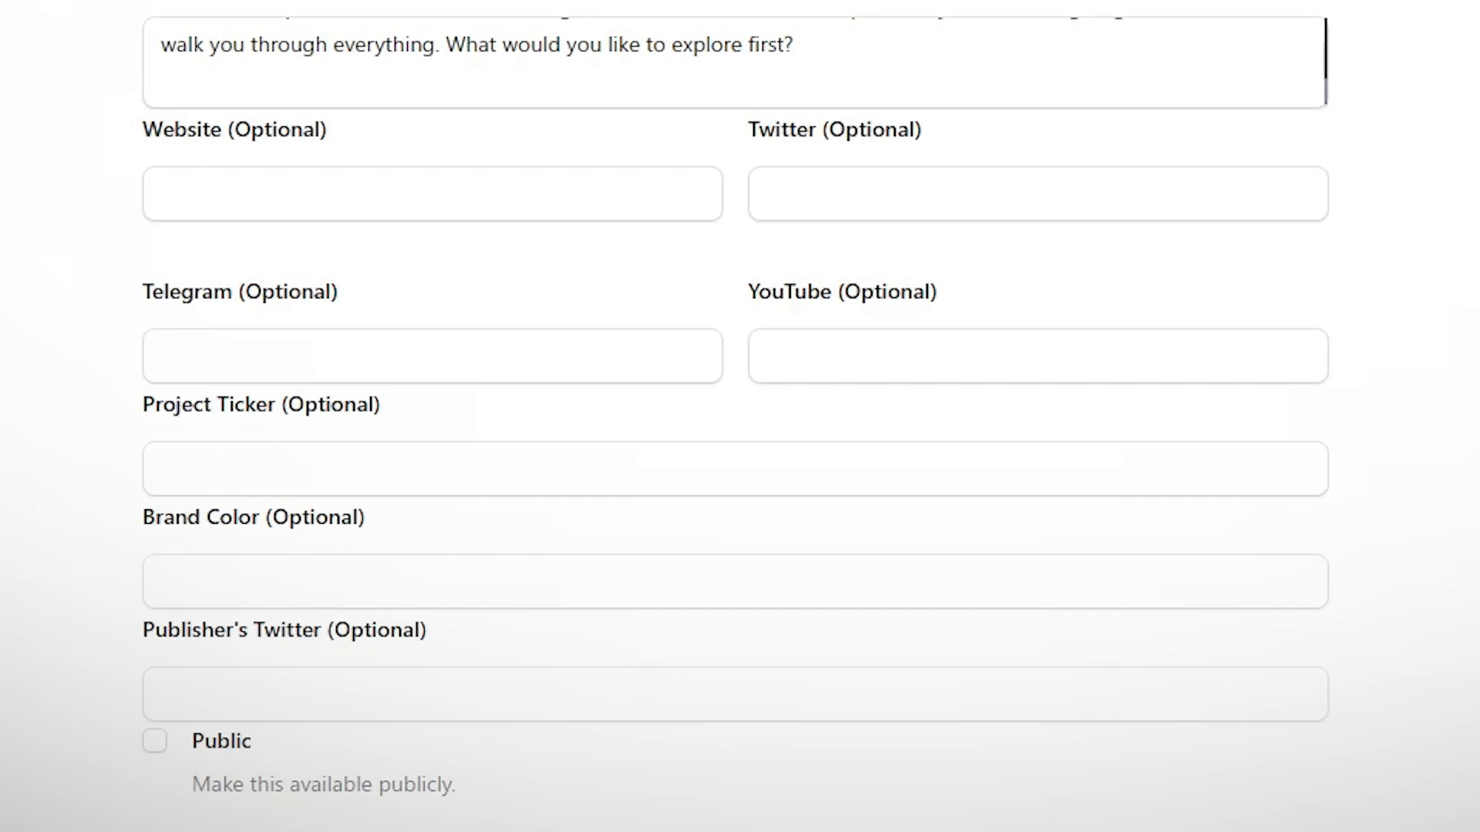
click(506, 193)
click(478, 270)
click(1099, 201)
click(1078, 270)
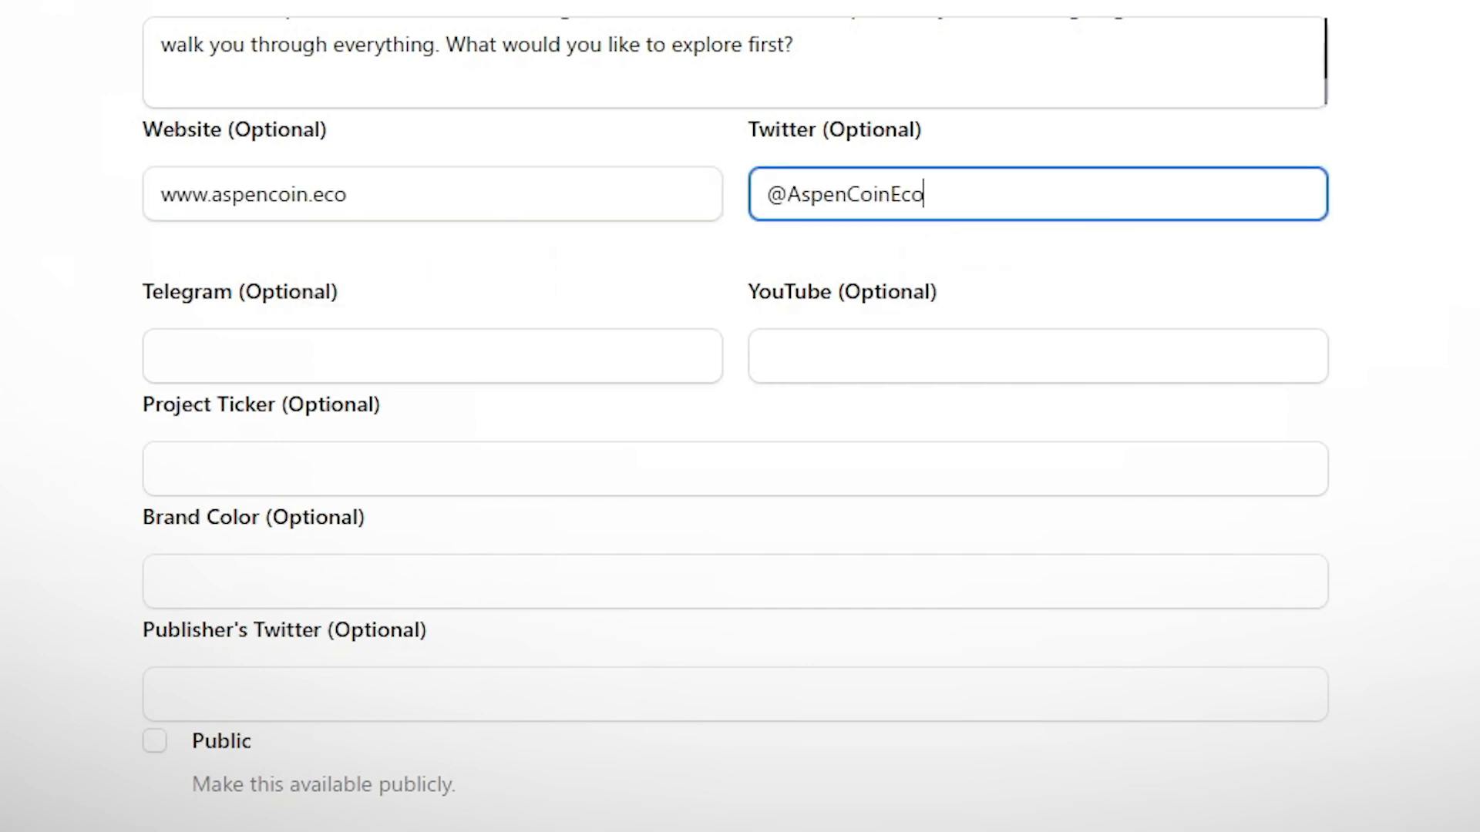
click(478, 356)
click(462, 433)
click(1110, 351)
text(www.youtube.com/c/AspenCoinOfficial)
- Set the project ticker to ASP, brand color to Forest Green and publisher's Twitter to AspenCoinTeam, and create the chatbot
click(1468, 266)
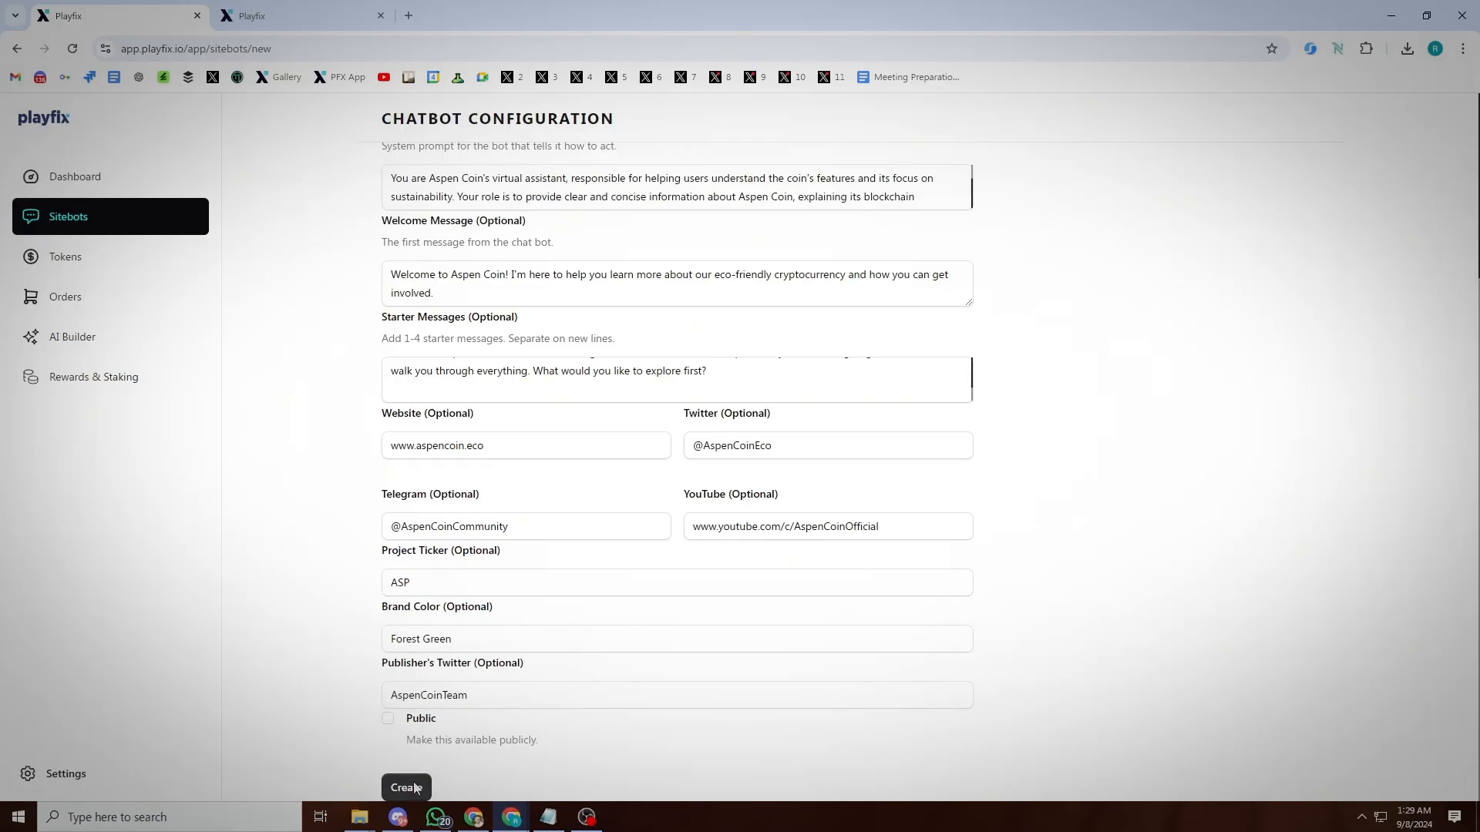
click(316, 741)
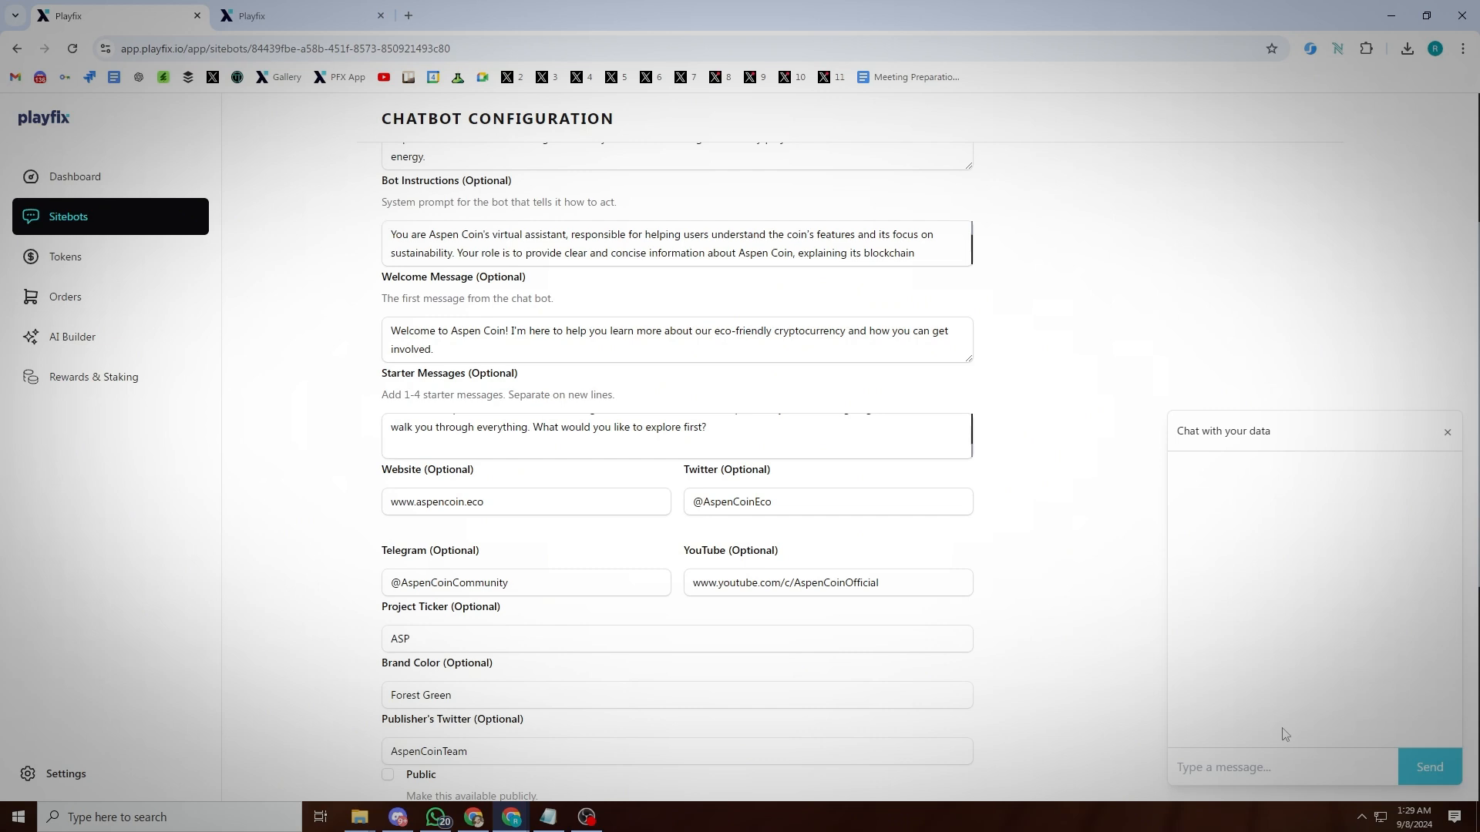
- Test the new chatbot with the message "Tell me about the Aspen Coin"
click(1262, 756)
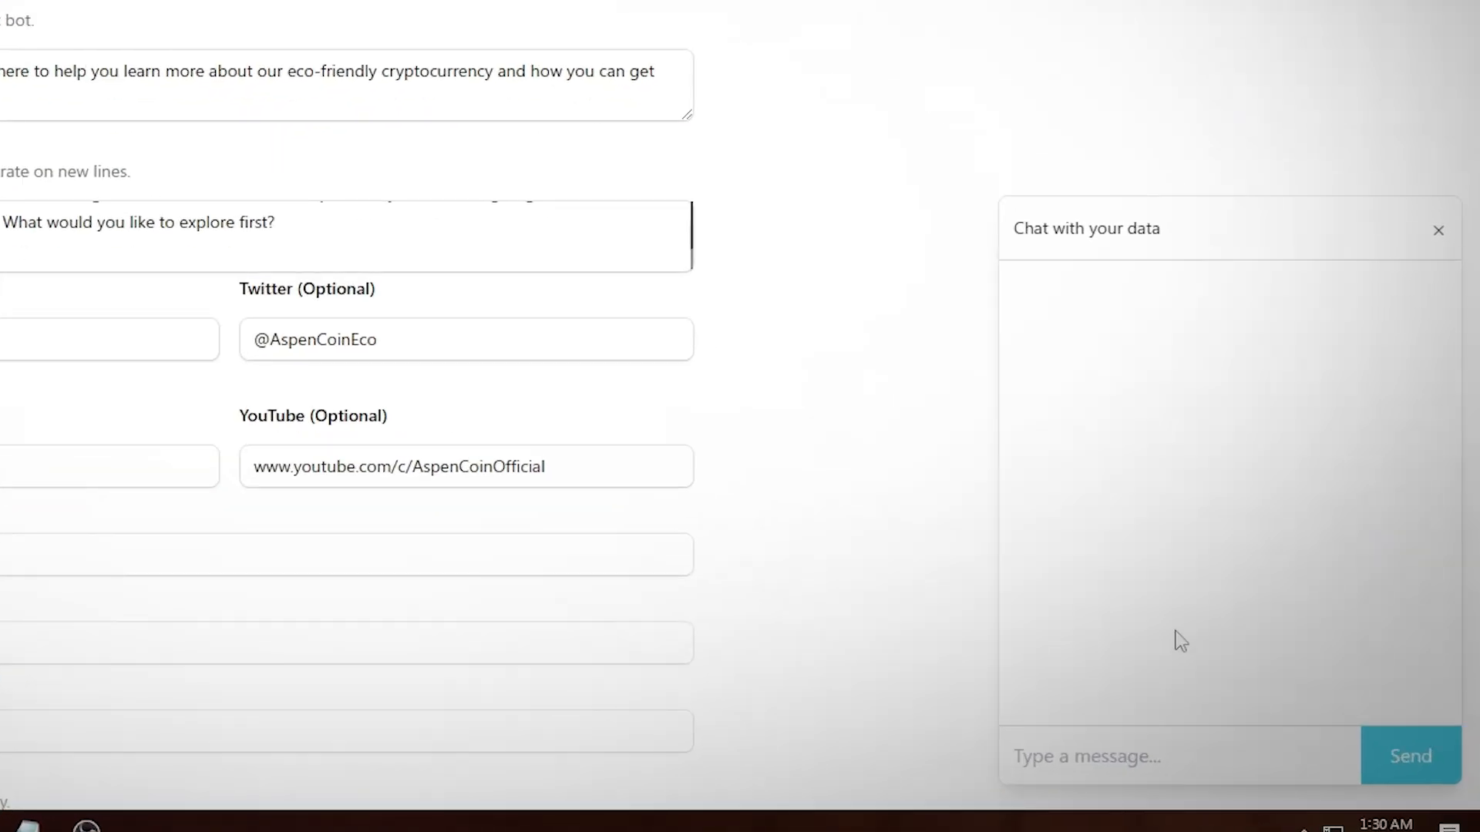
text(Tell me about the Aspen Coin)
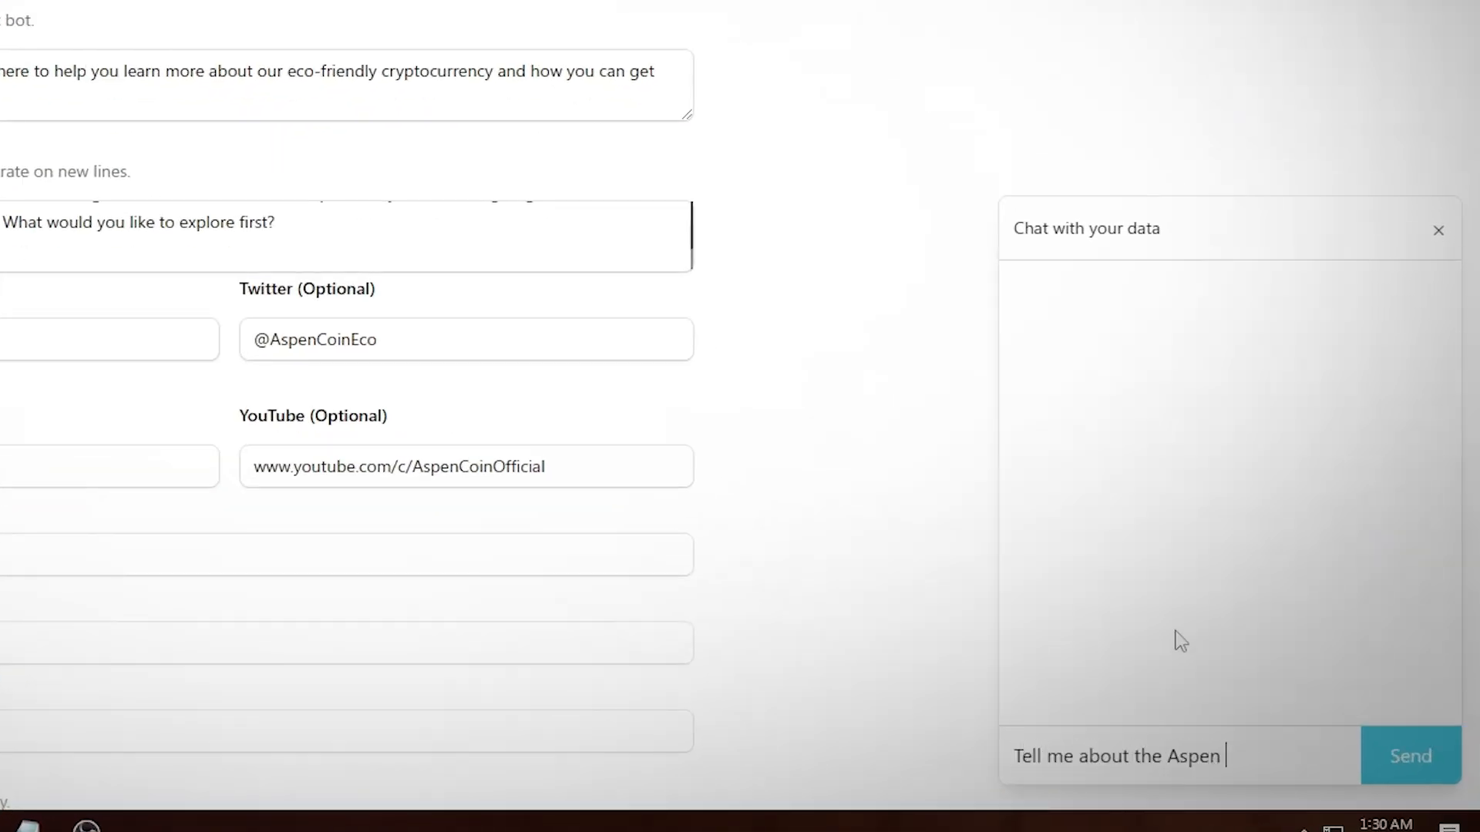
key(Return)
- Add the Aspen Coin White Paper PDF from the Aspen Coin desktop folder to the chatbot's data and index it
scroll(843, 462, up, 3)
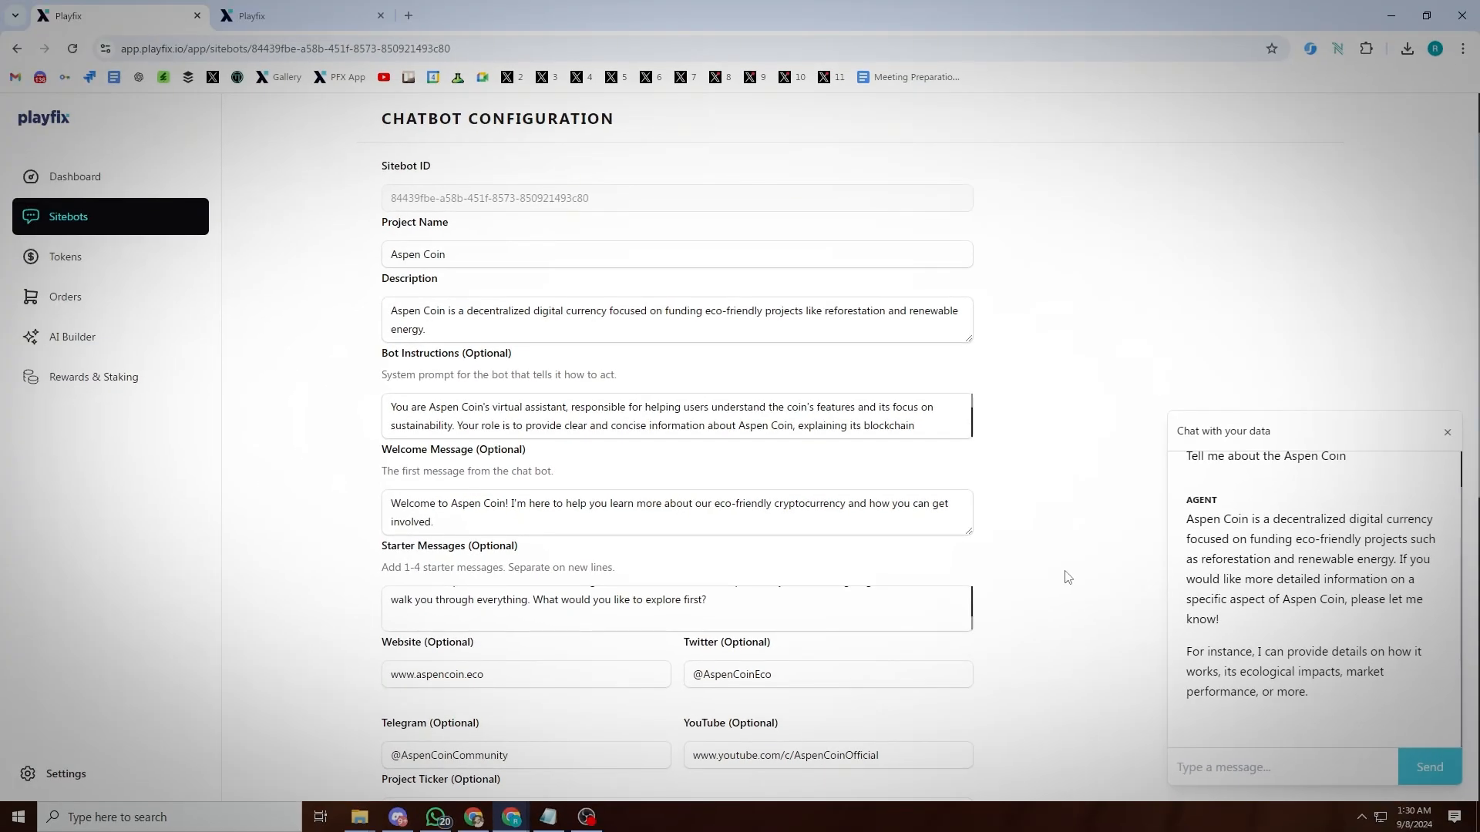
scroll(1067, 577, down, 3)
scroll(1067, 578, up, 5)
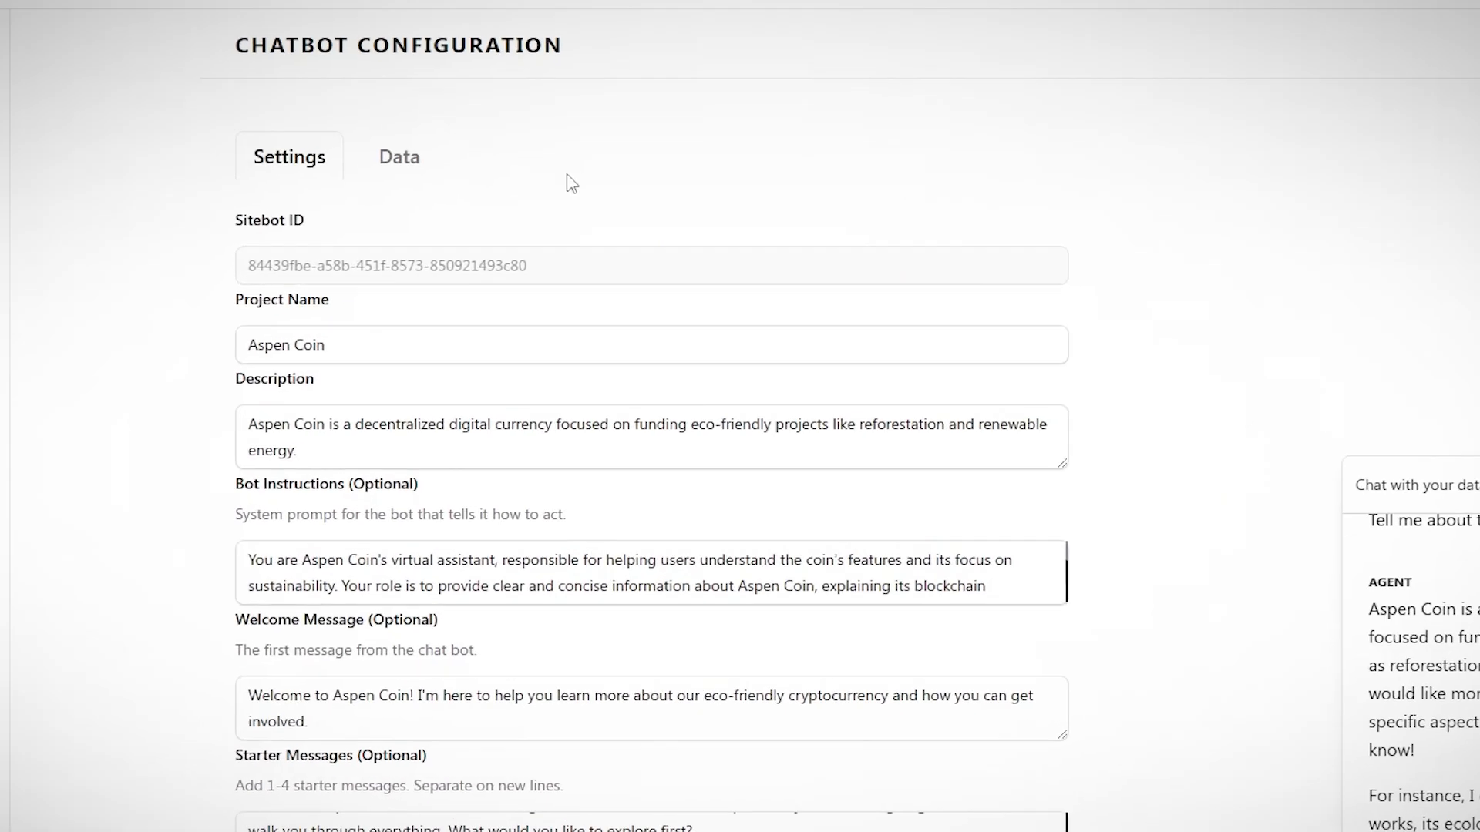
click(399, 156)
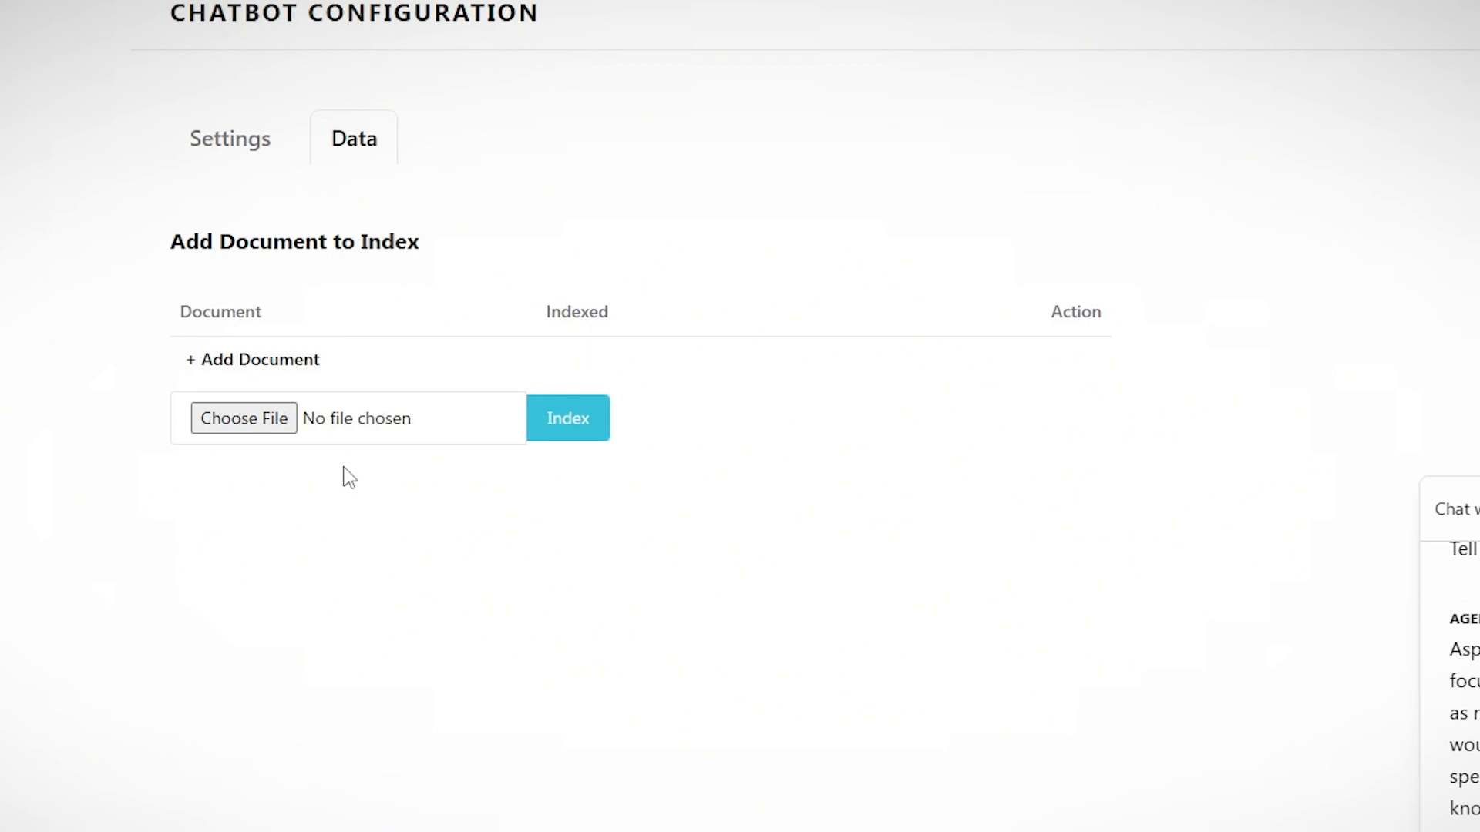
click(212, 426)
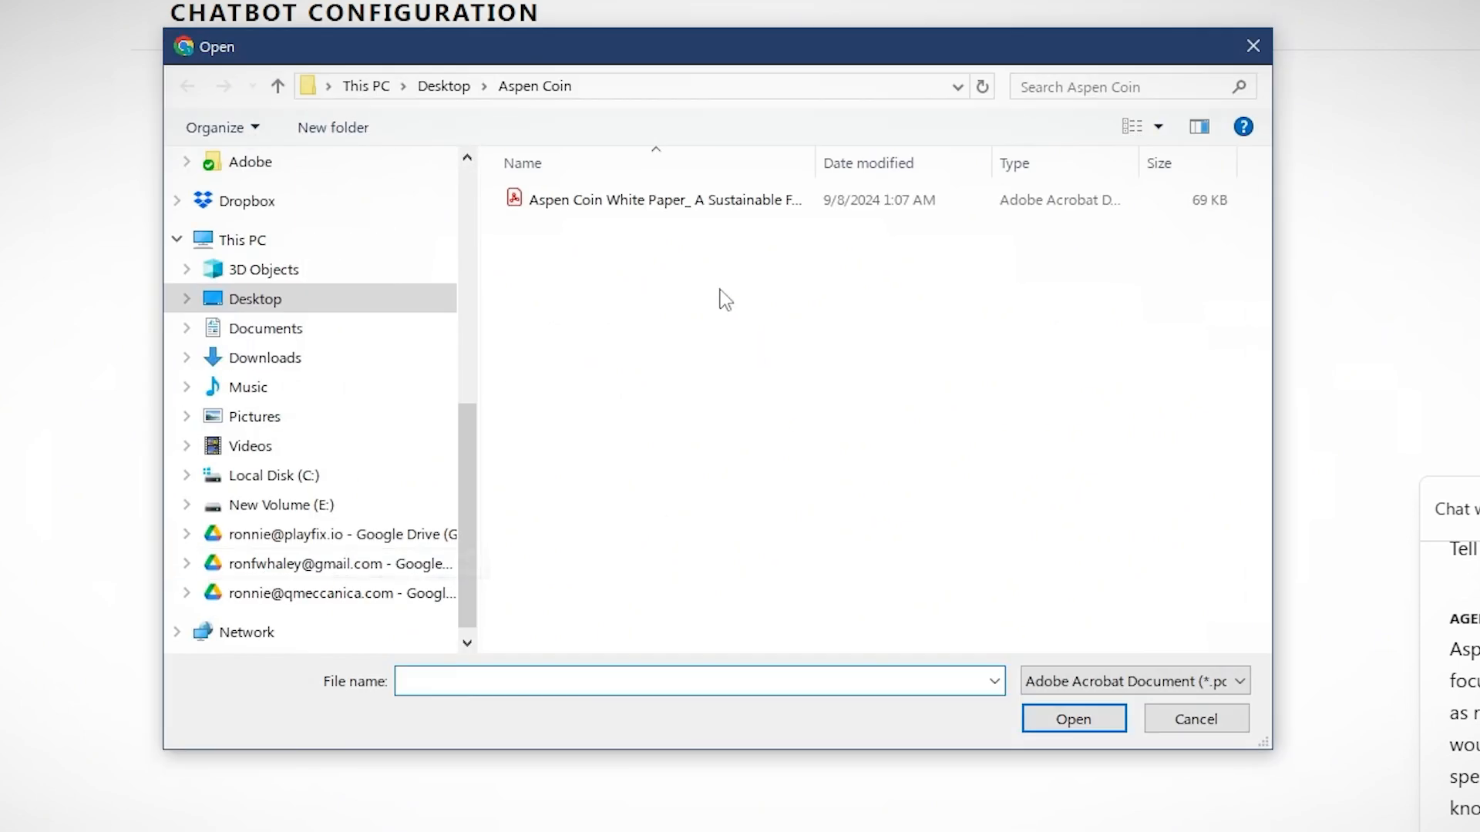
double_click(700, 204)
click(592, 426)
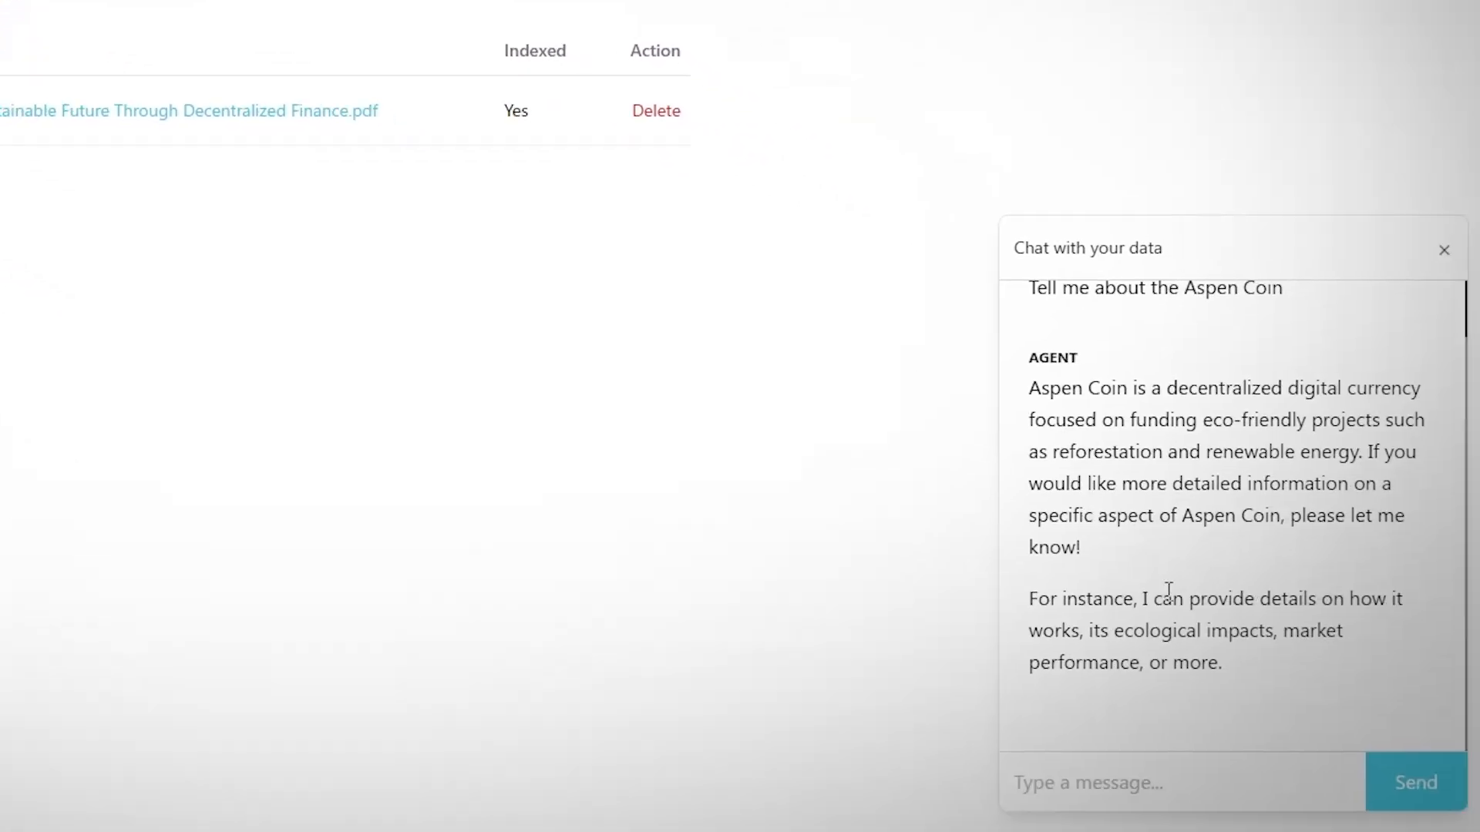
- Ask the chatbot "what is the roadmap for the aspen coin?"
text(what is th)
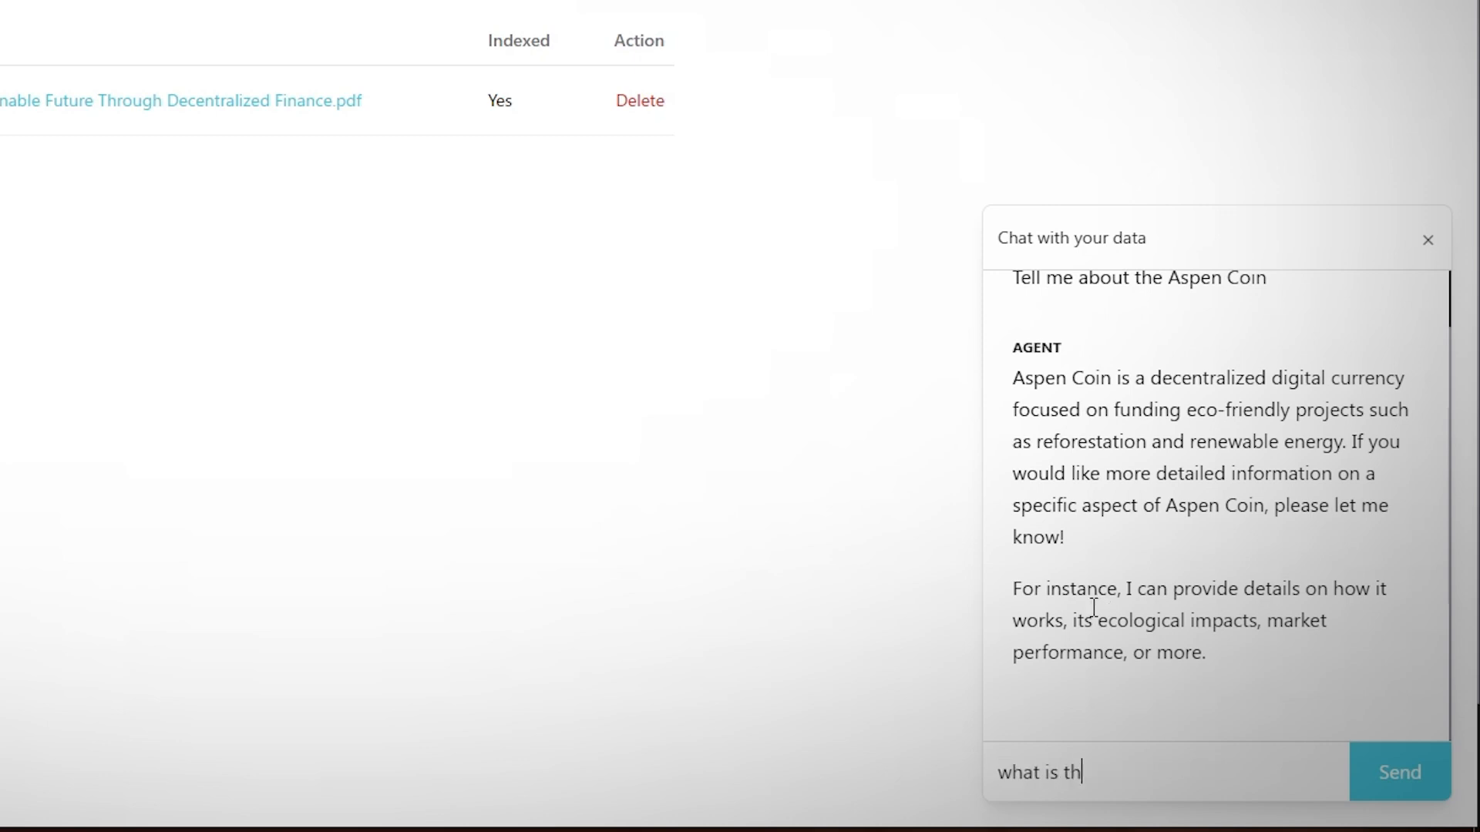
text(e roadmap for the aspen coin)
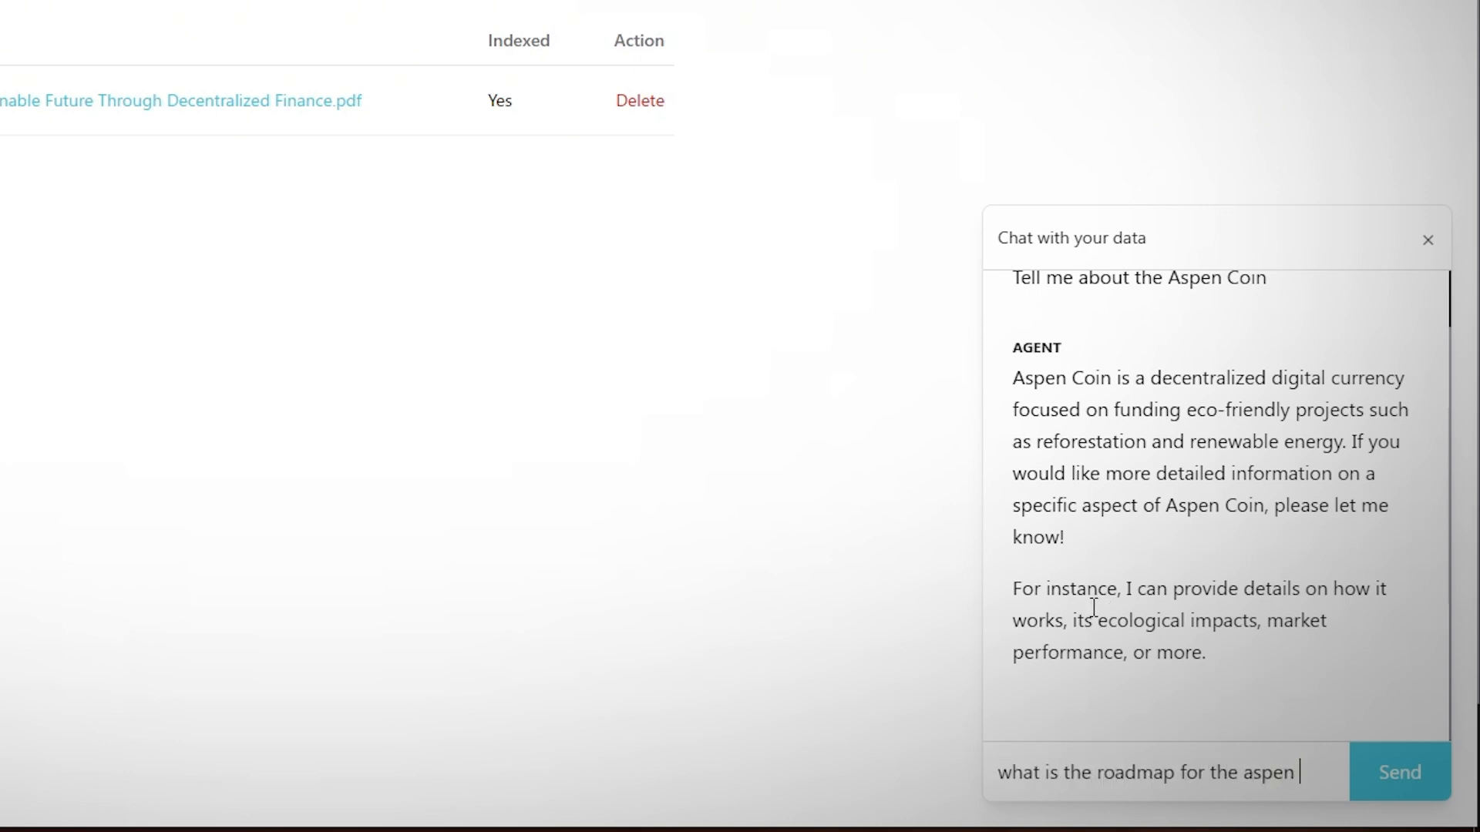
text(?)
key(Return)
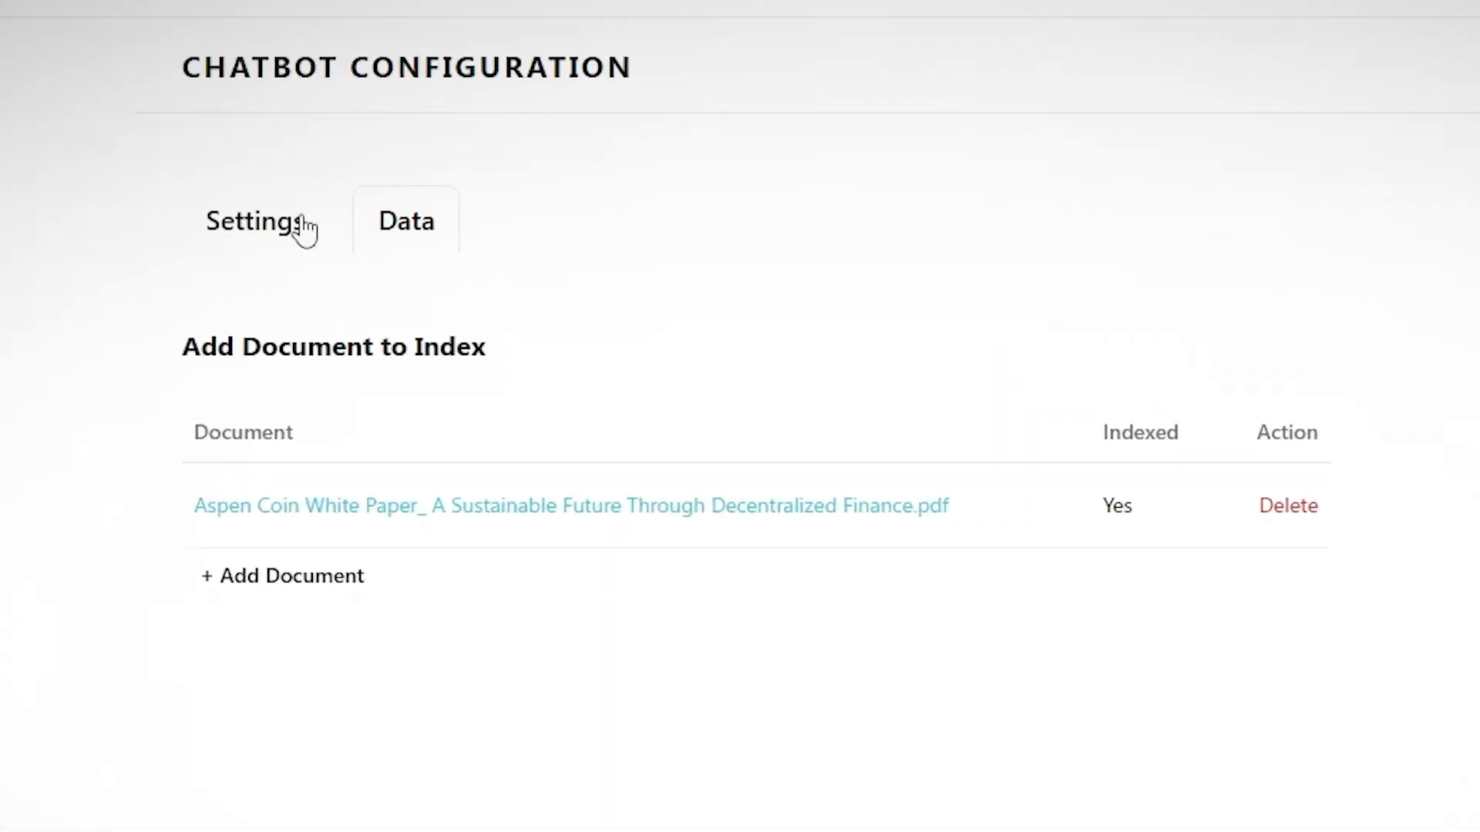
- Copy the Sitebot ID from the chatbot's settings
click(438, 202)
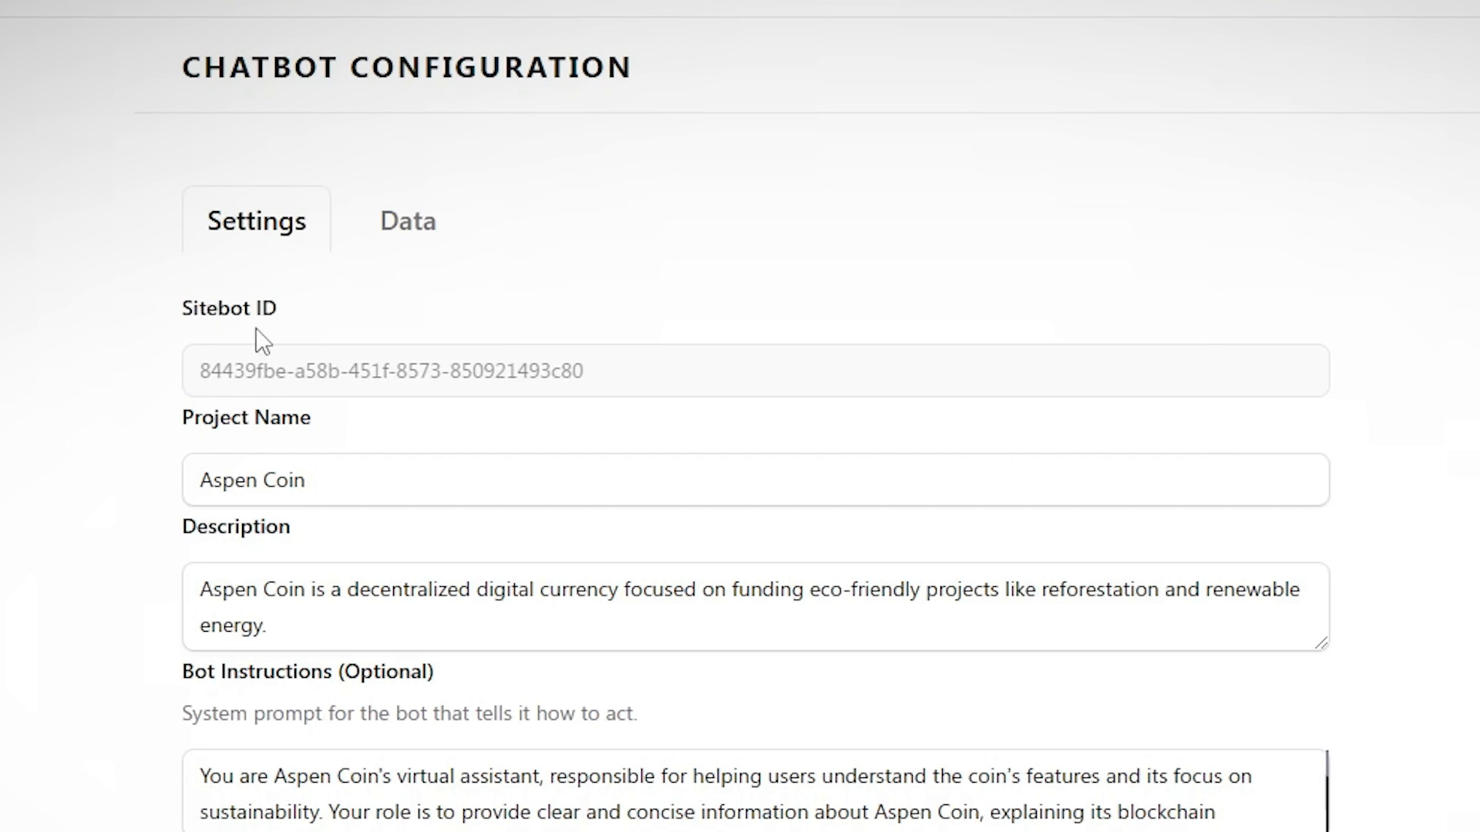
drag(593, 372, 205, 371)
key(ctrl+c)
click(936, 295)
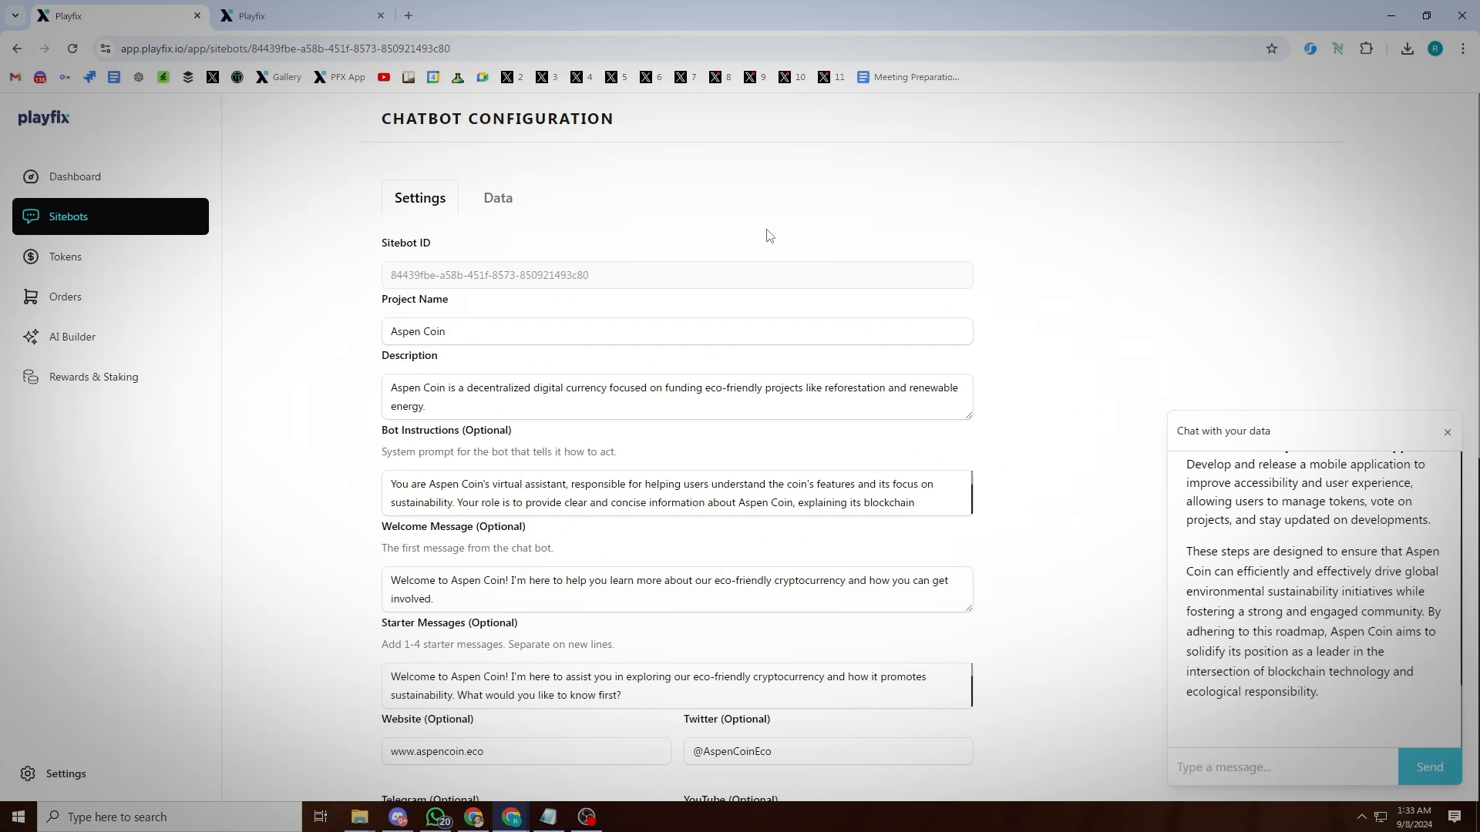
- Create a new website project named Aspen Coin from the dashboard
click(135, 185)
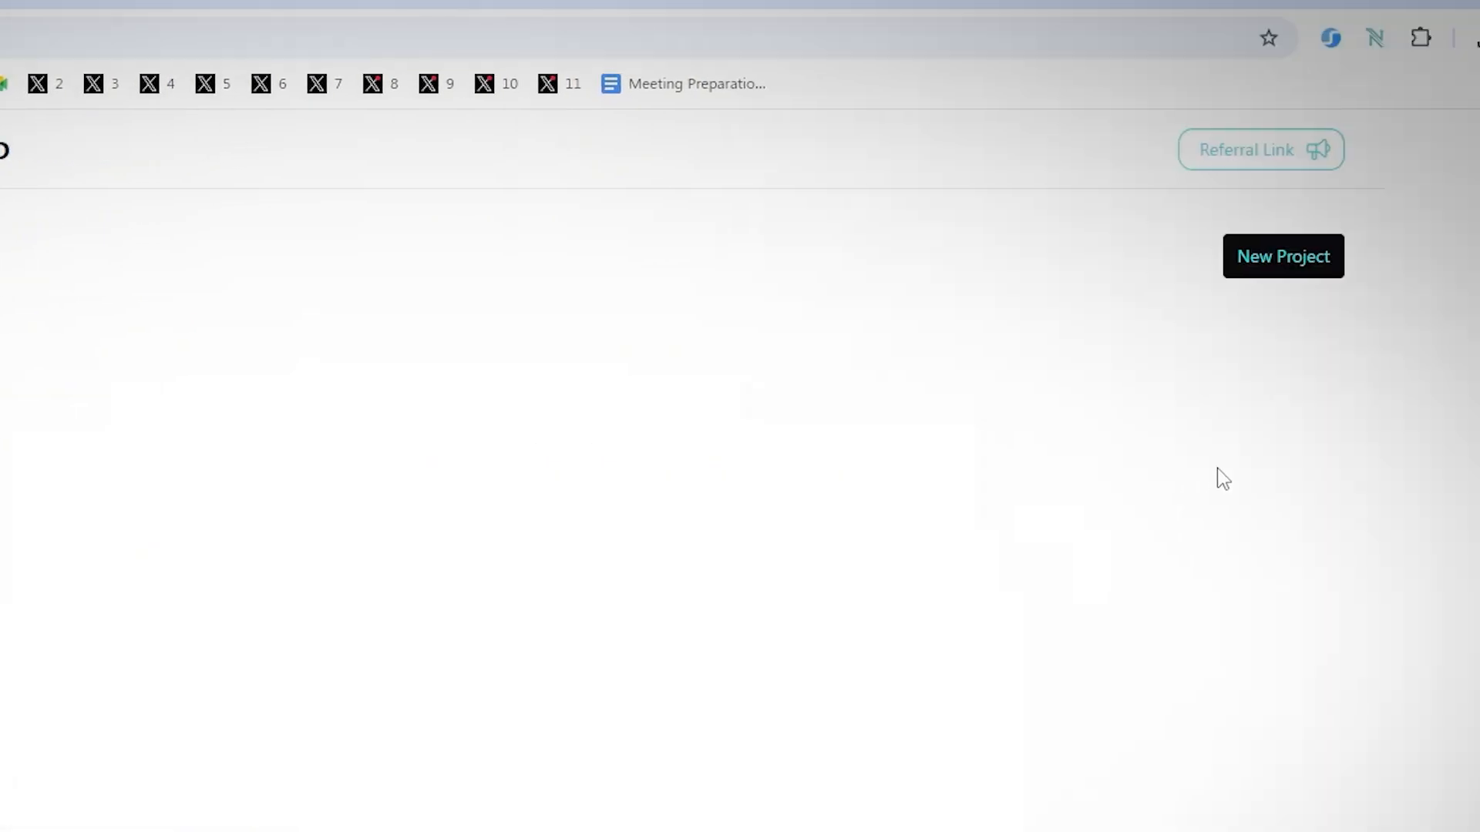
click(1168, 270)
click(656, 457)
text(Aspen CO)
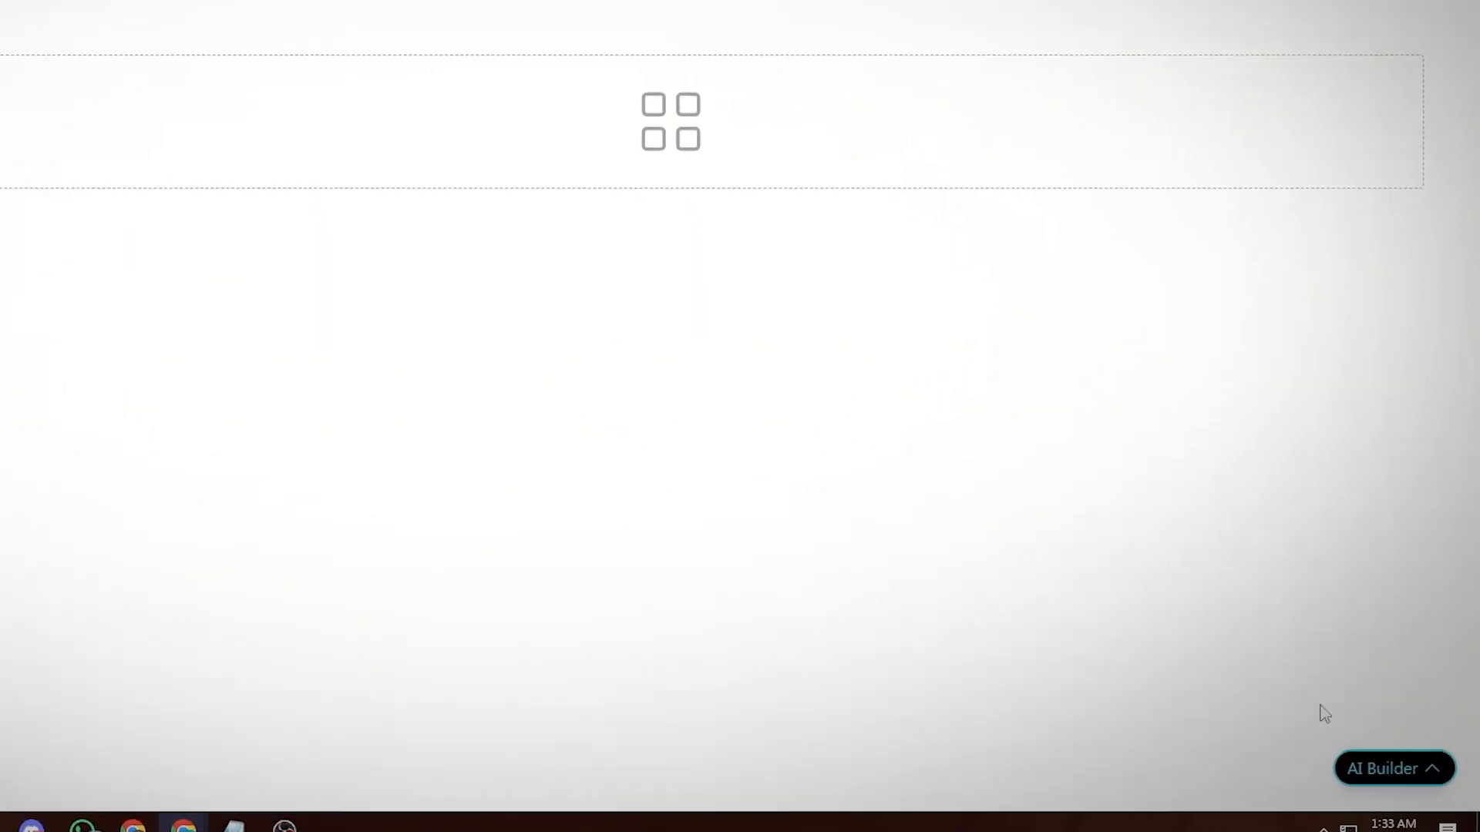
- Prompt the AI Builder to "Add a rag chatbot with sitebotid:" followed by the copied Sitebot ID, and collapse the builder chat
click(1411, 769)
click(1336, 702)
text(Add a rag chatbot with sitebotid:)
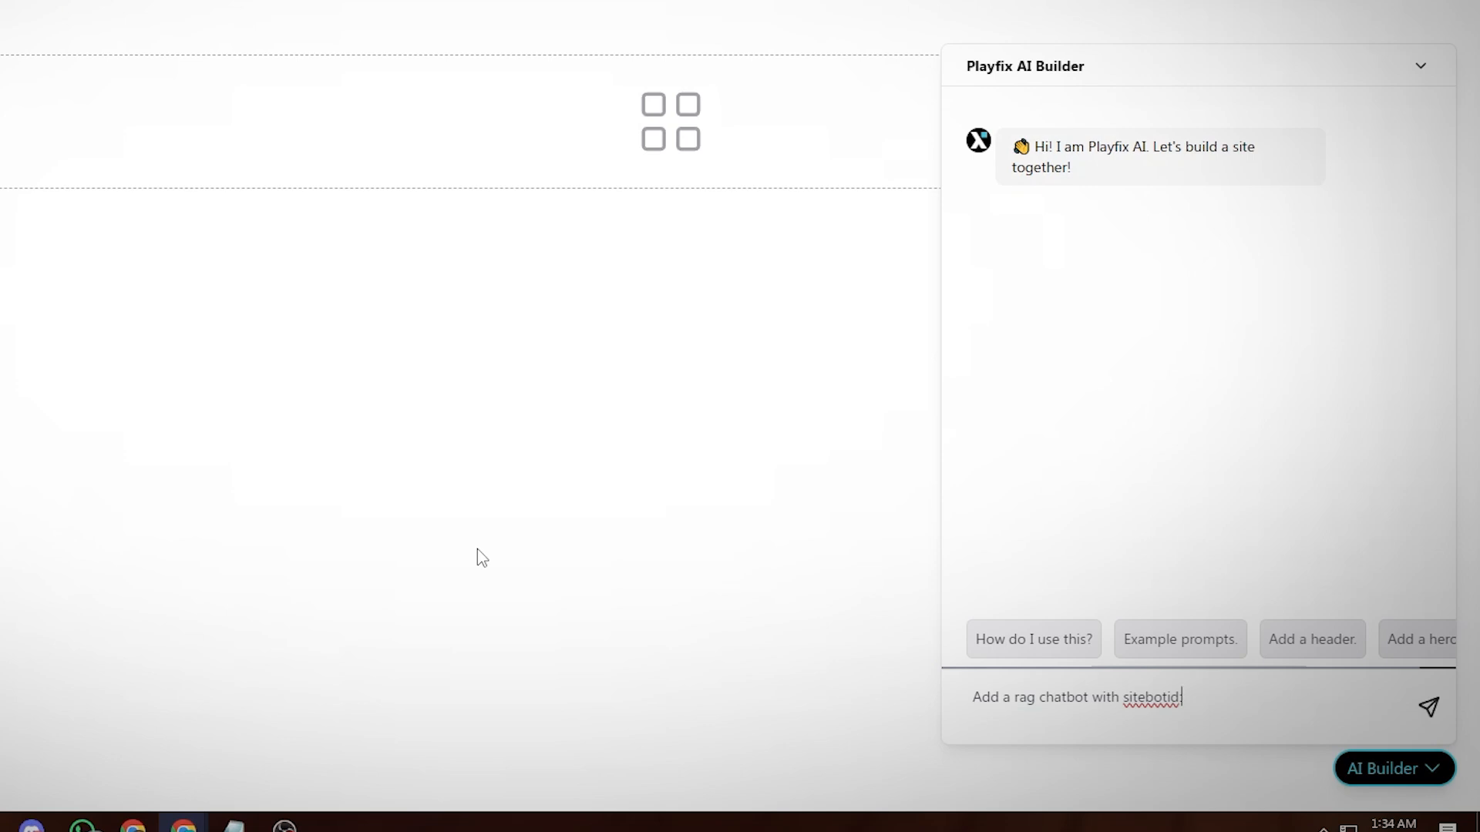
key(ctrl+v)
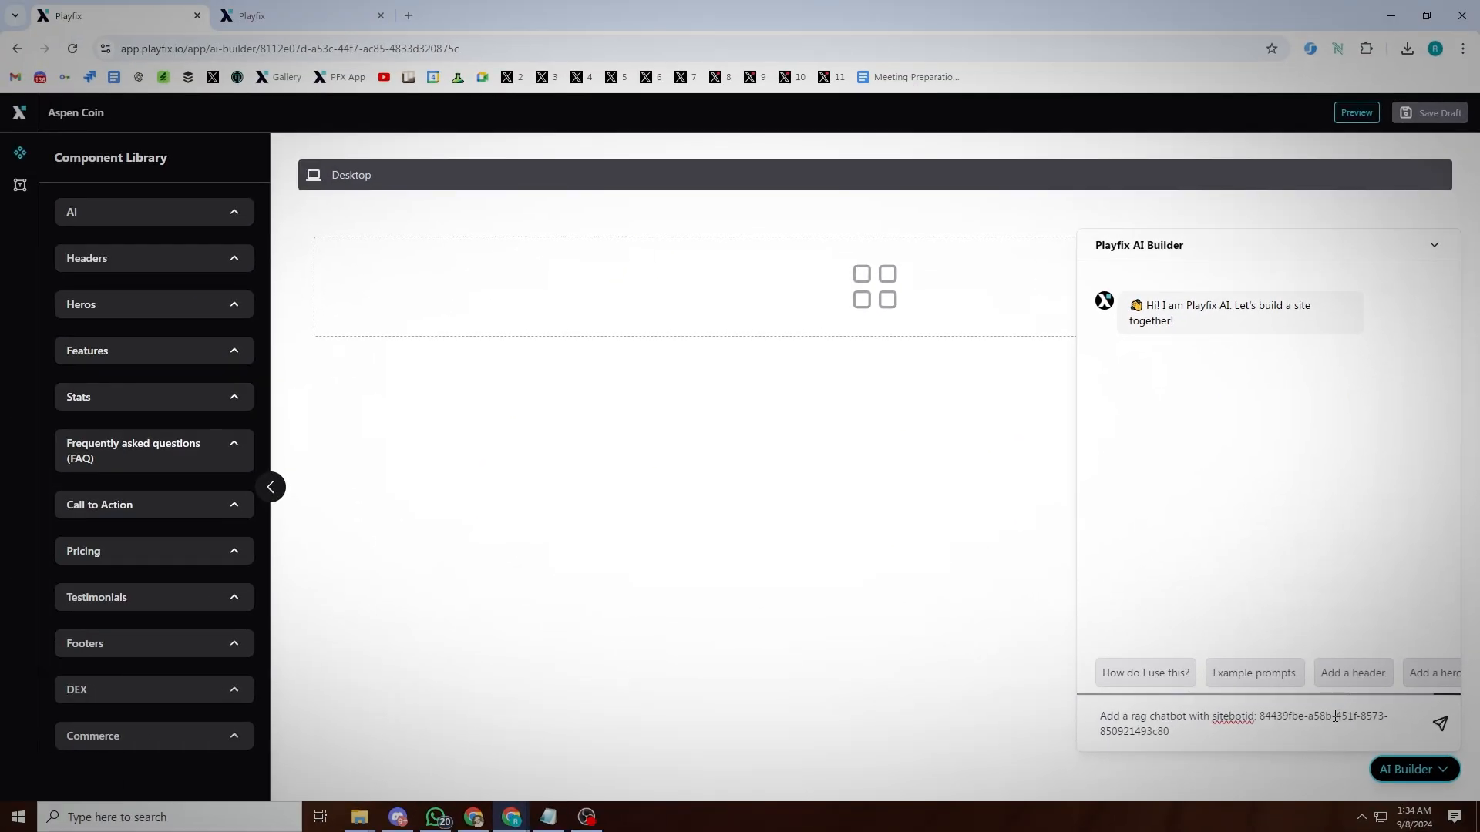
key(Return)
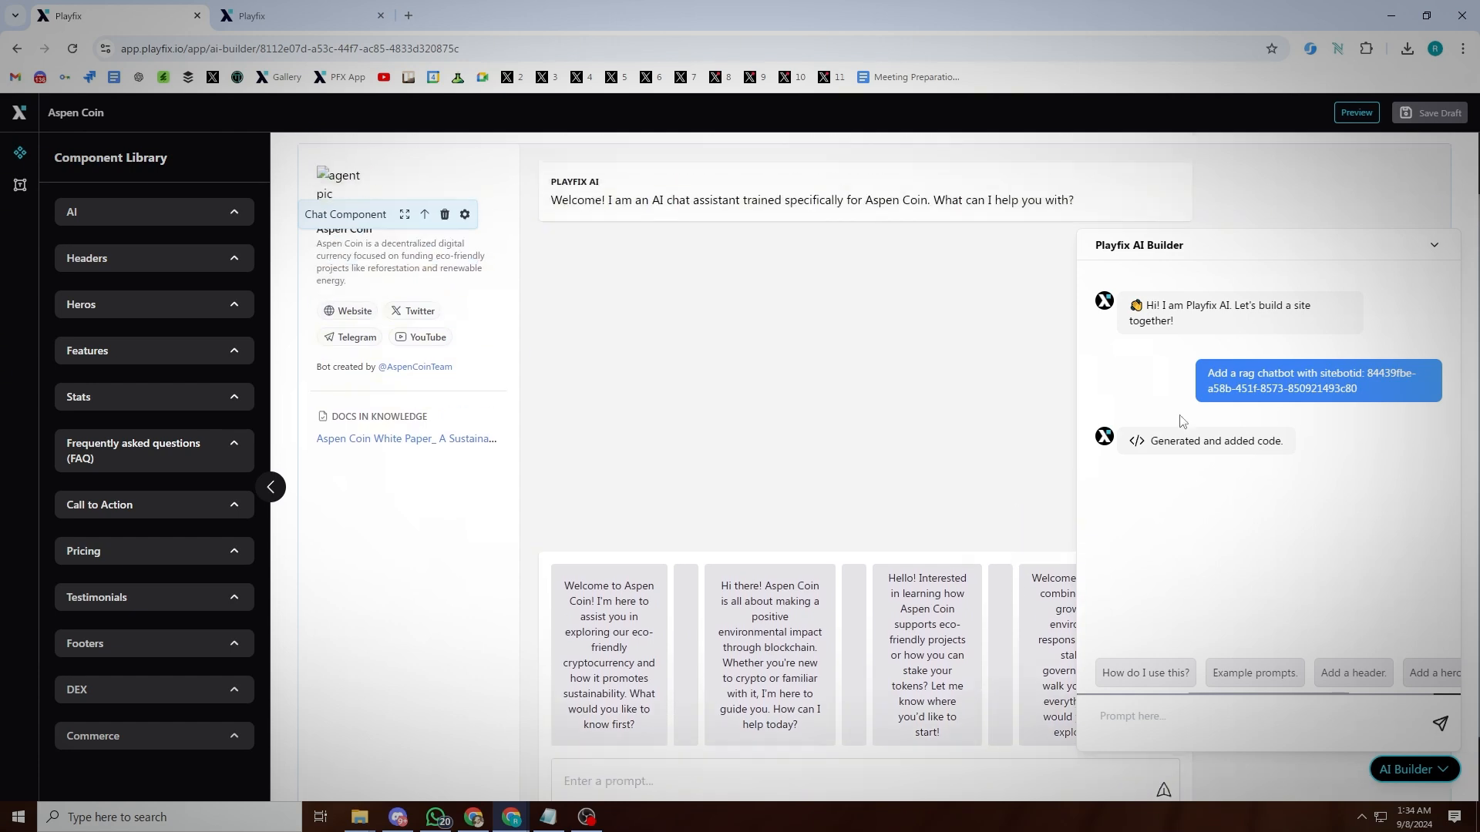
click(1435, 245)
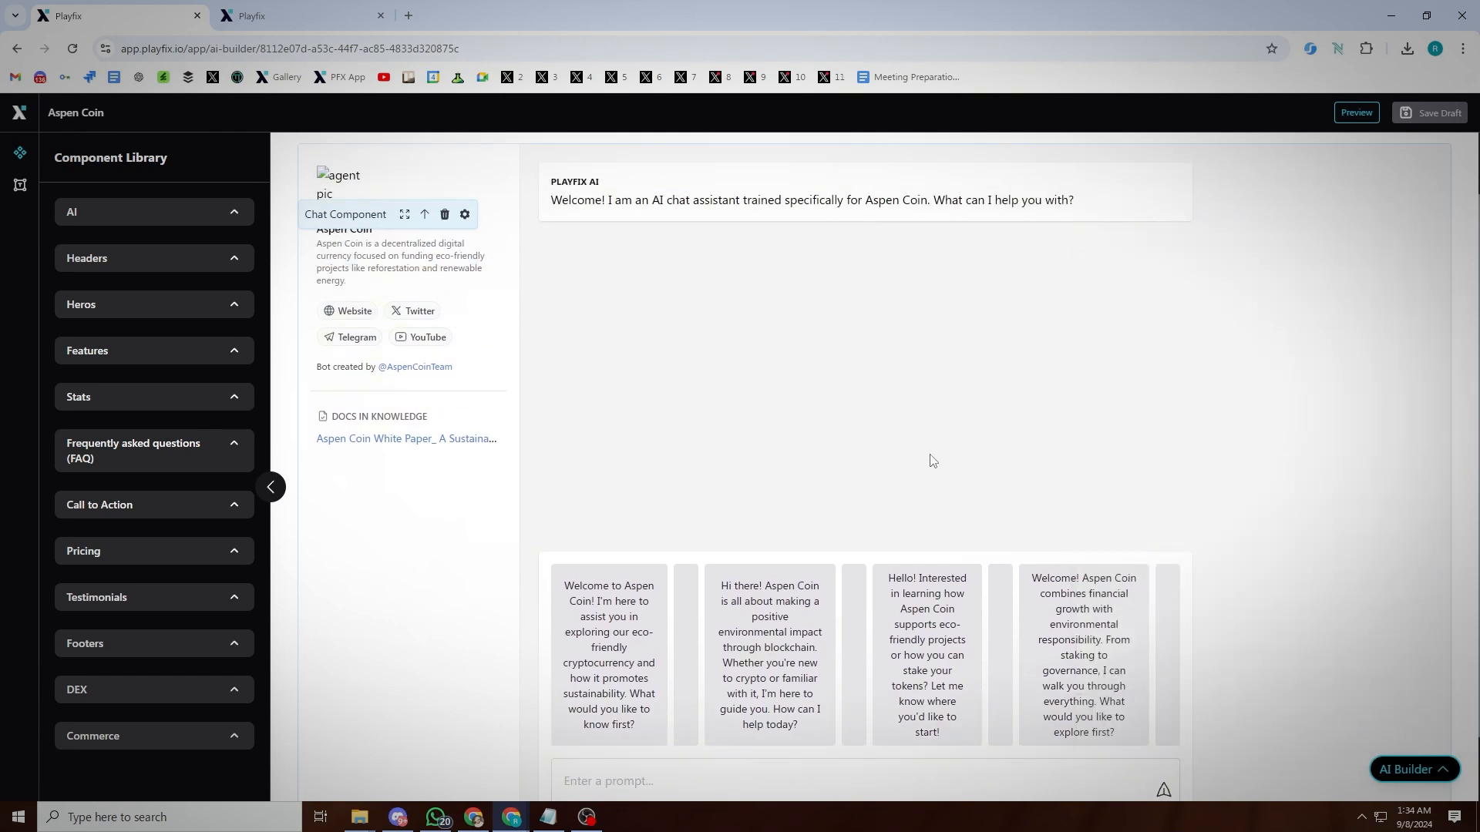
- Ask the chatbot on the page "whats the coolest thing about the the aspen coin?" and review its reply
scroll(923, 458, down, 1)
click(807, 722)
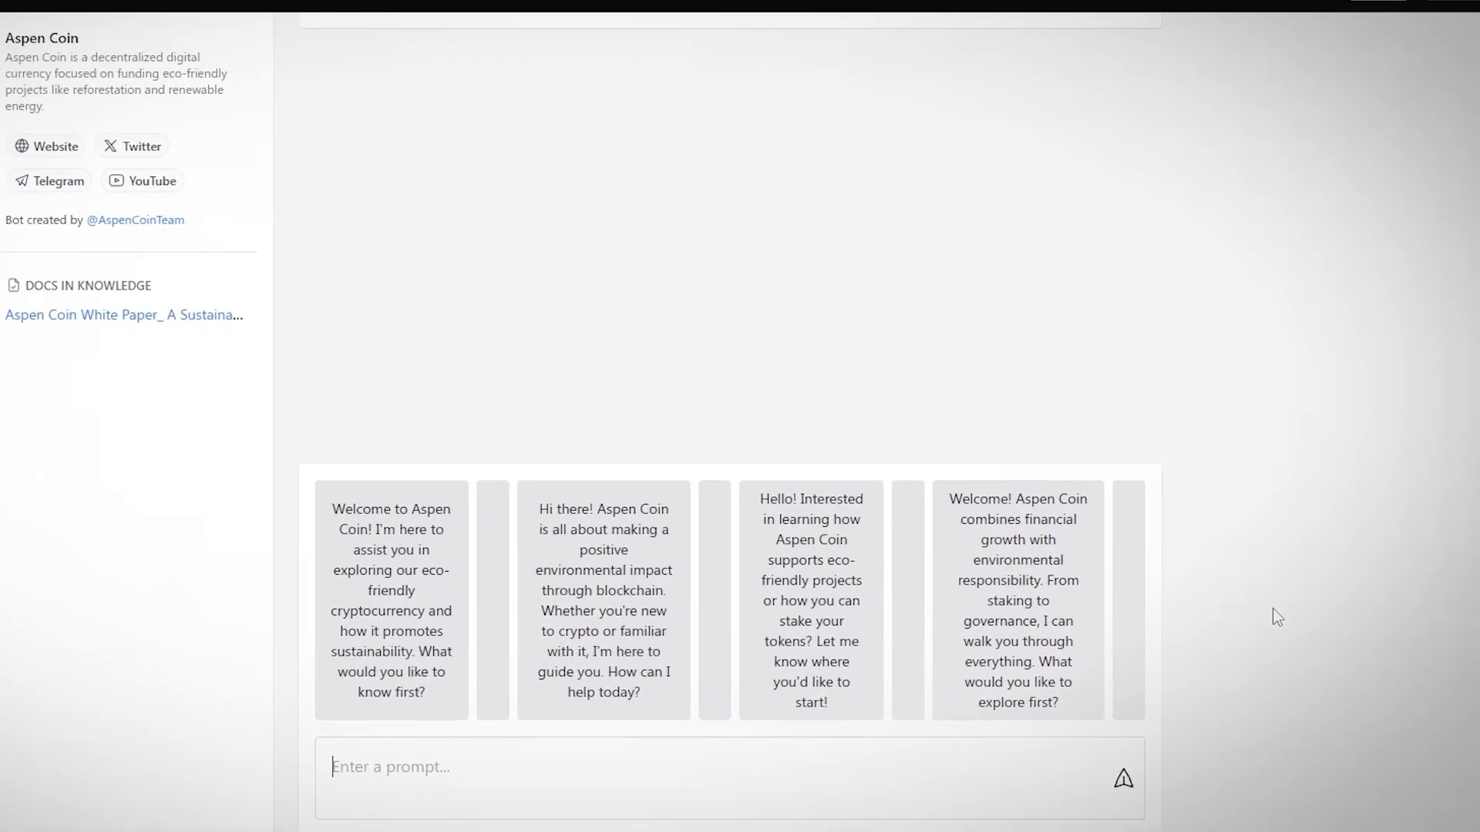
text(whats the coolest thing about the the aspen coiun)
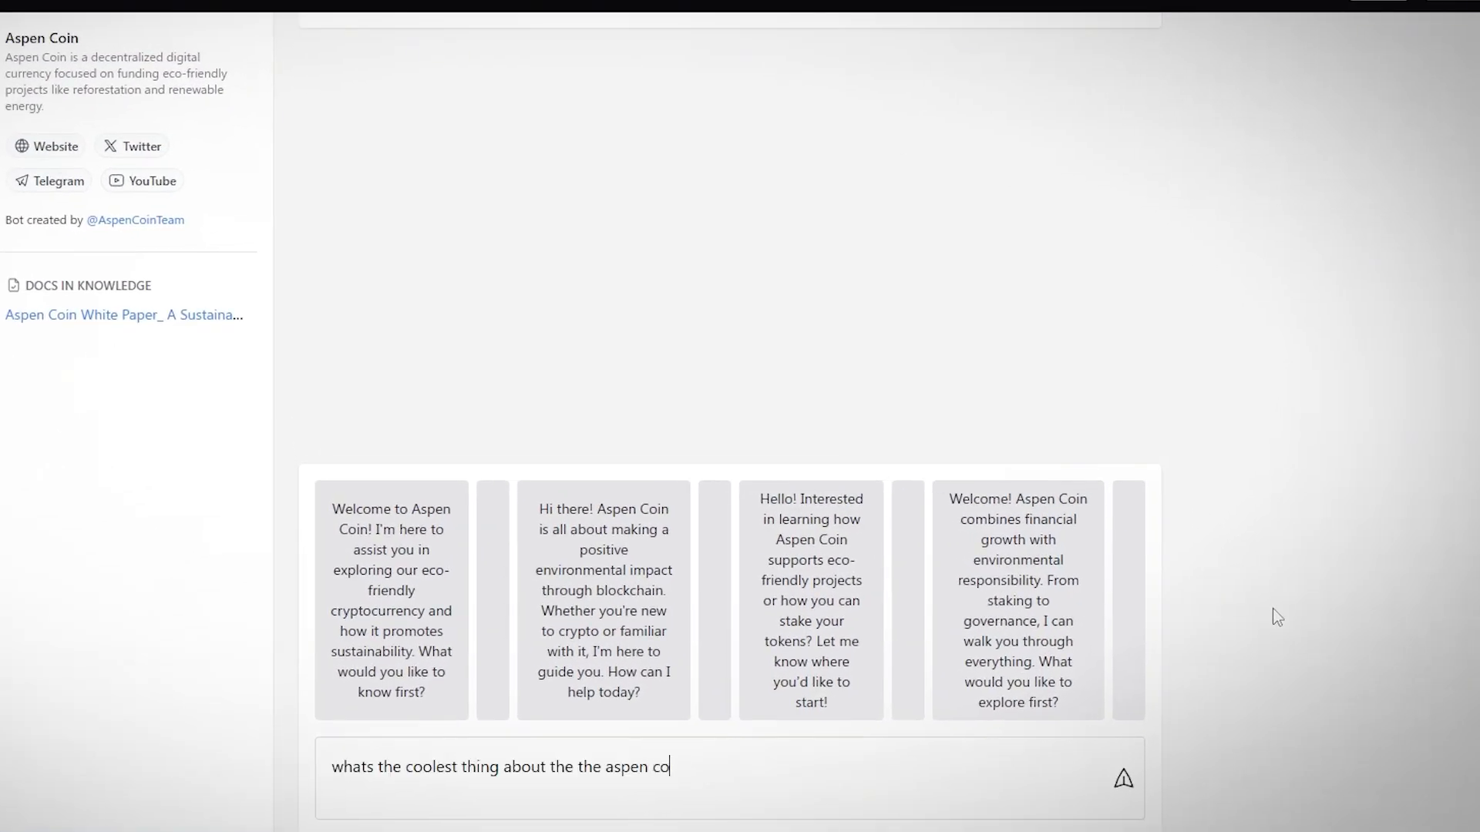
key(BackSpace)
key(BackSpace)
key(BackSpace)
text(in?)
key(Return)
click(1123, 779)
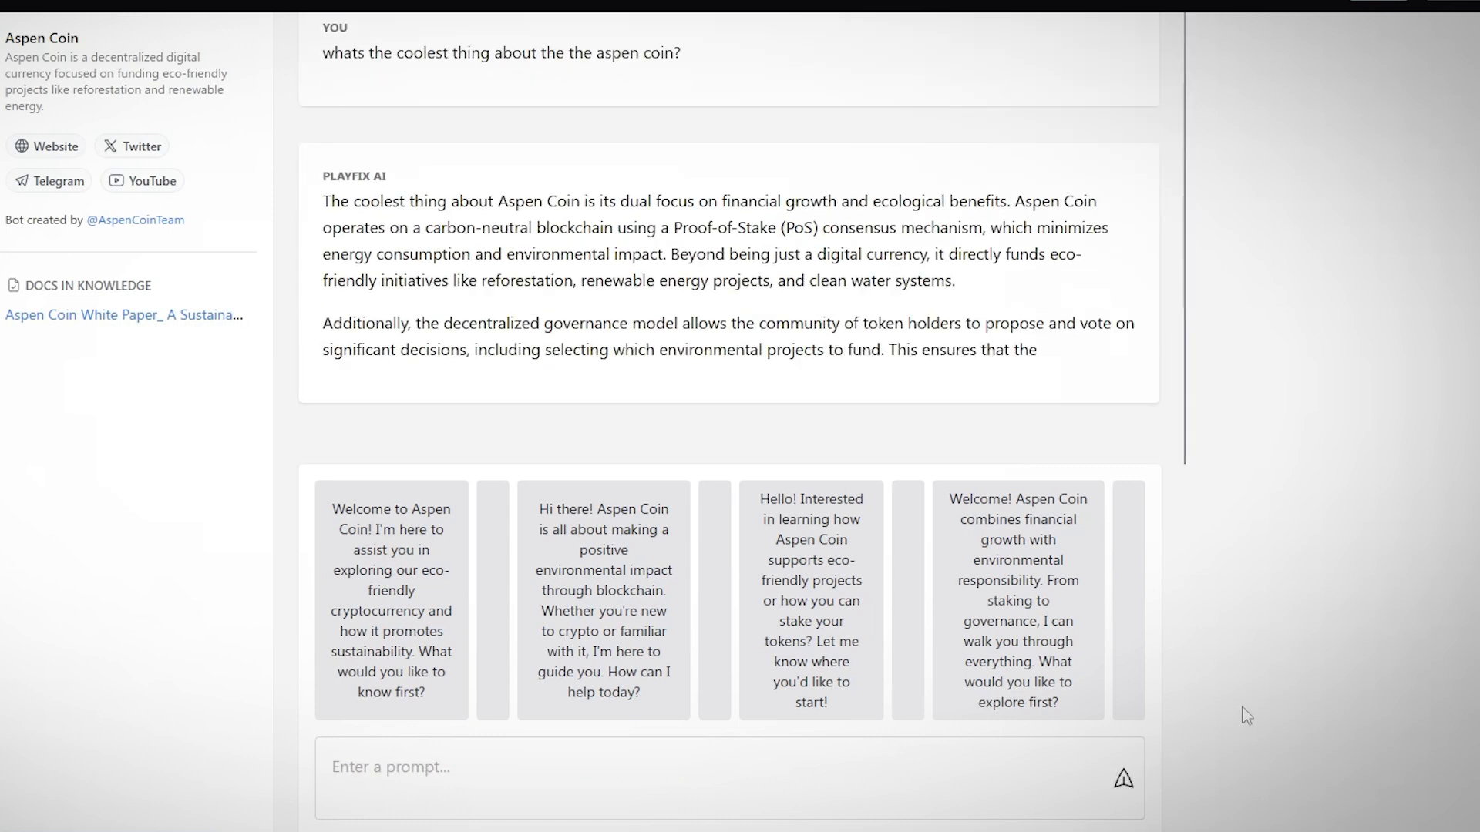
scroll(1309, 516, up, 1)
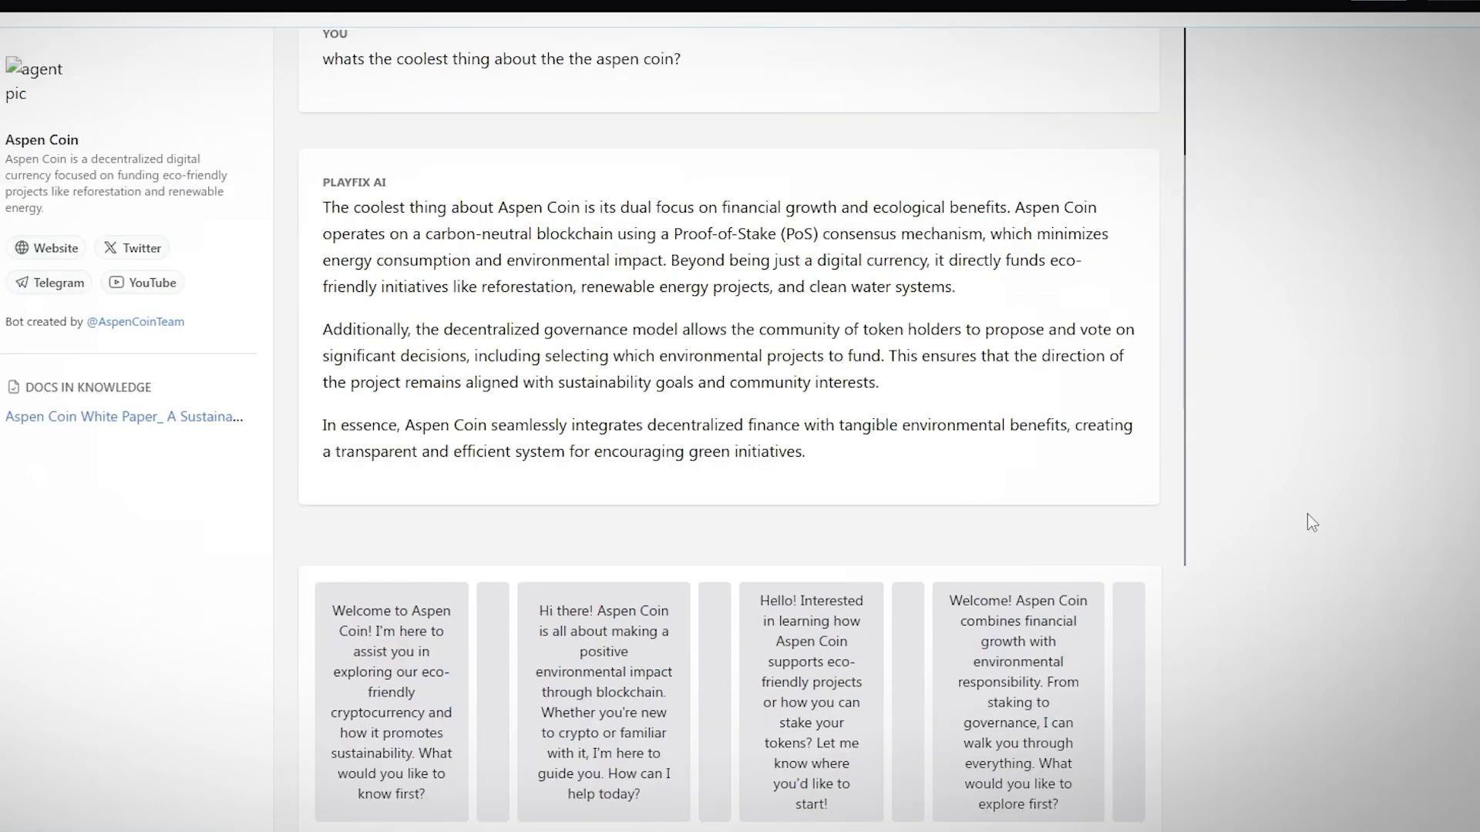